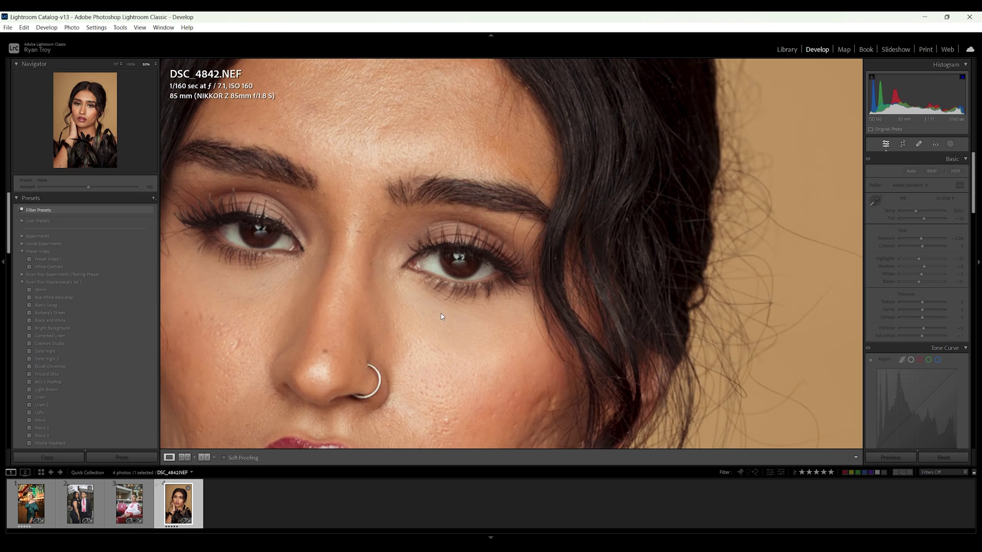
Step: Inspect the skin on the woman's nose, cheeks and lips in DSC_4842.NEF, and return to the full photo
{"action": "left_click_drag", "start_coordinate": [413, 414], "coordinate": [574, 260]}
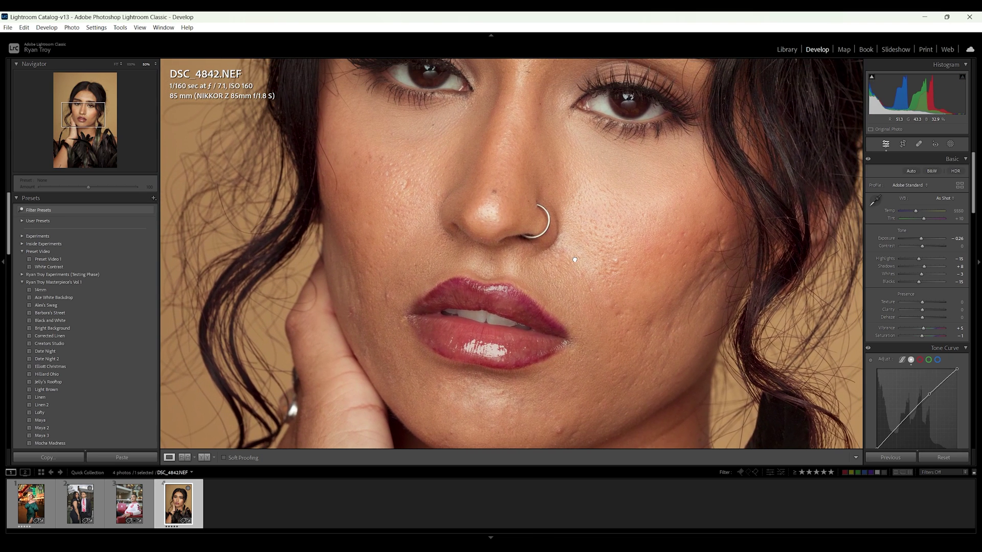
{"action": "left_click", "coordinate": [468, 227]}
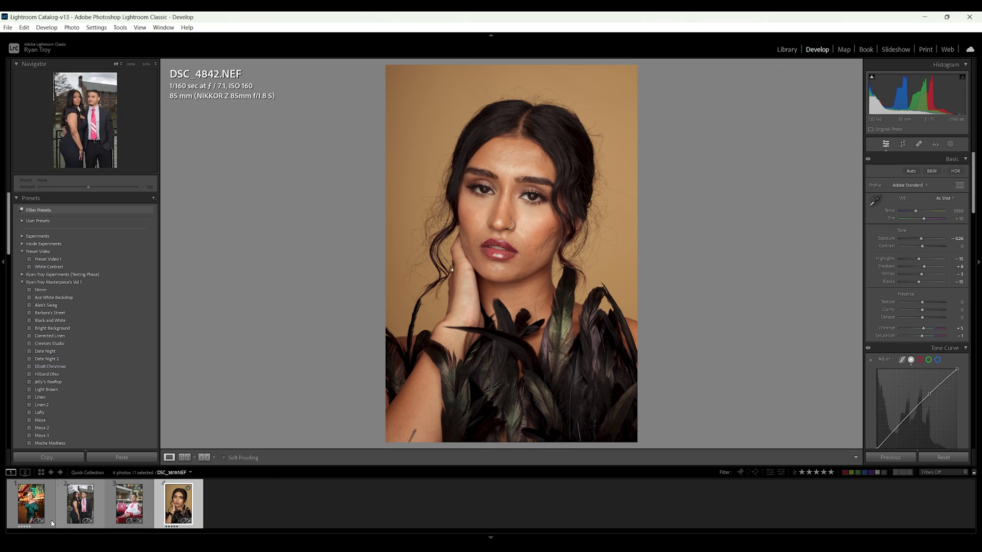
{"action": "key", "text": "ctrl+a"}
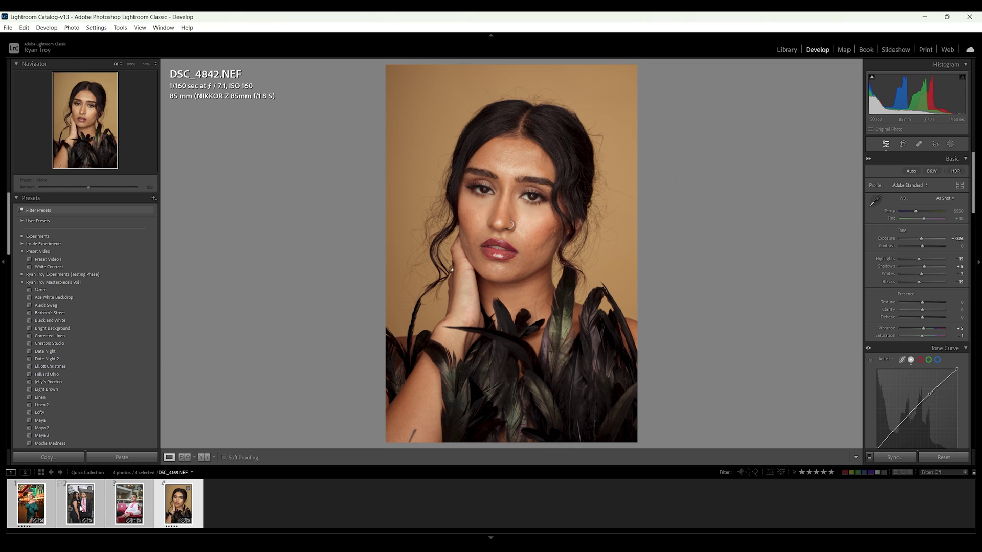
{"action": "right_click", "coordinate": [126, 504]}
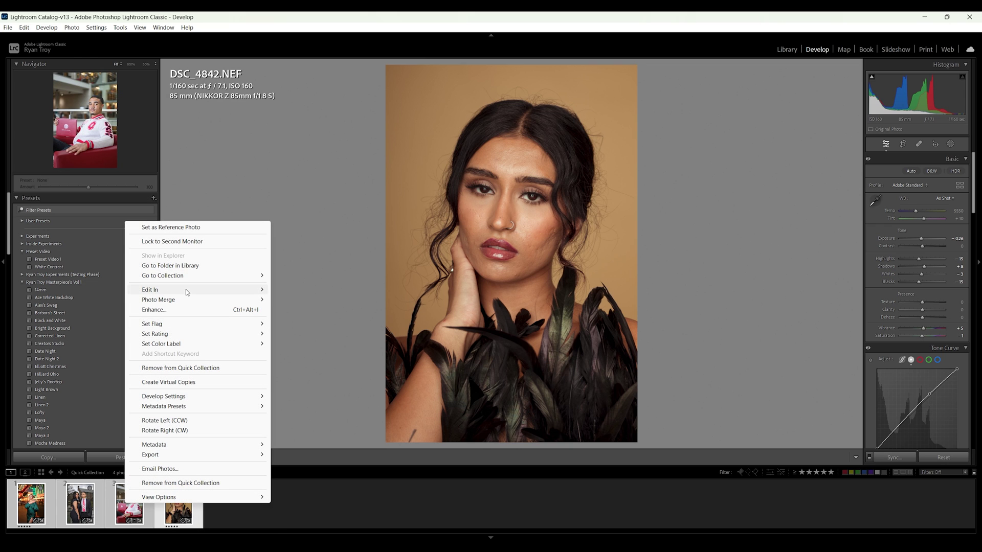
{"action": "mouse_move", "coordinate": [208, 291]}
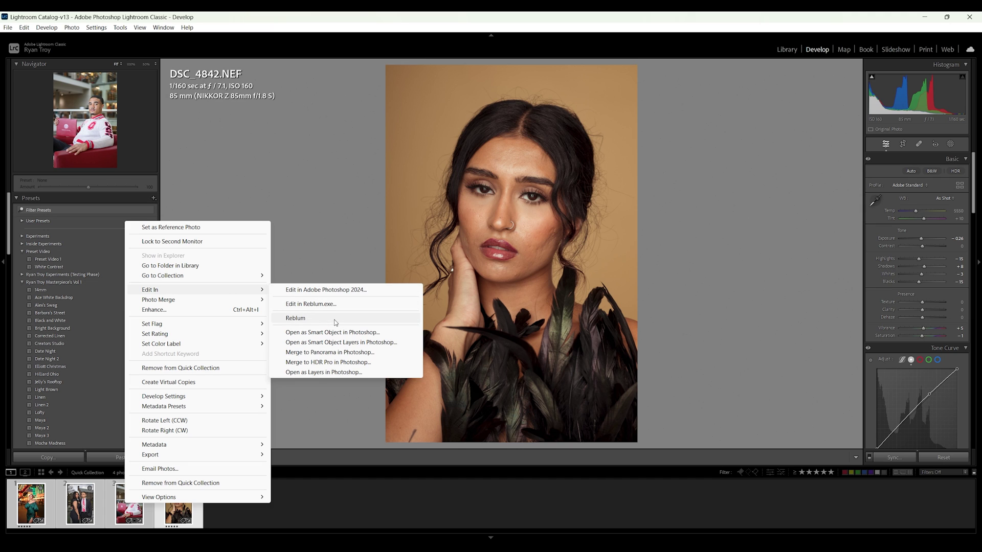
{"action": "left_click", "coordinate": [347, 491]}
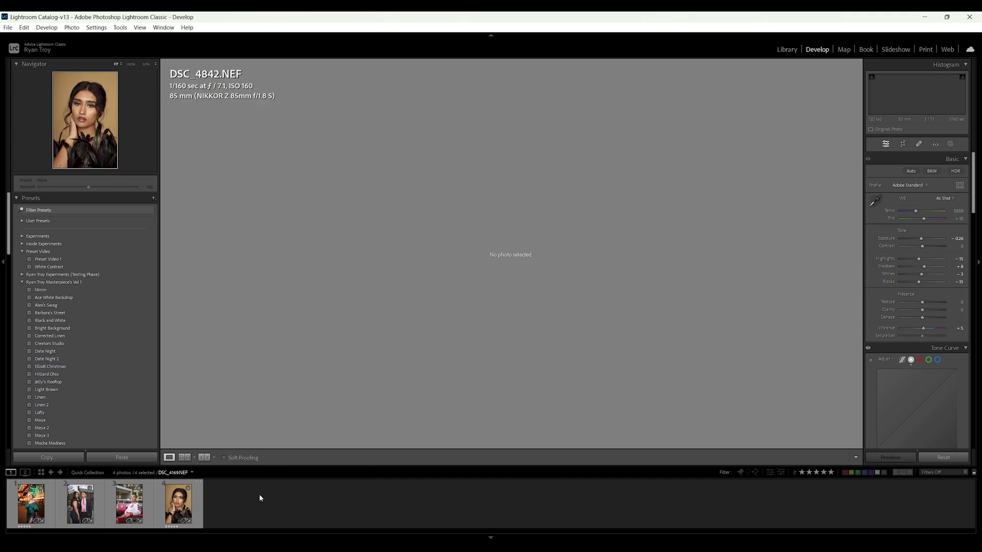
Step: Send DSC_3819.NEF and DSC_4169.NEF together to Reblum.exe as TIFF copies with Lightroom adjustments
{"action": "left_click", "coordinate": [80, 503]}
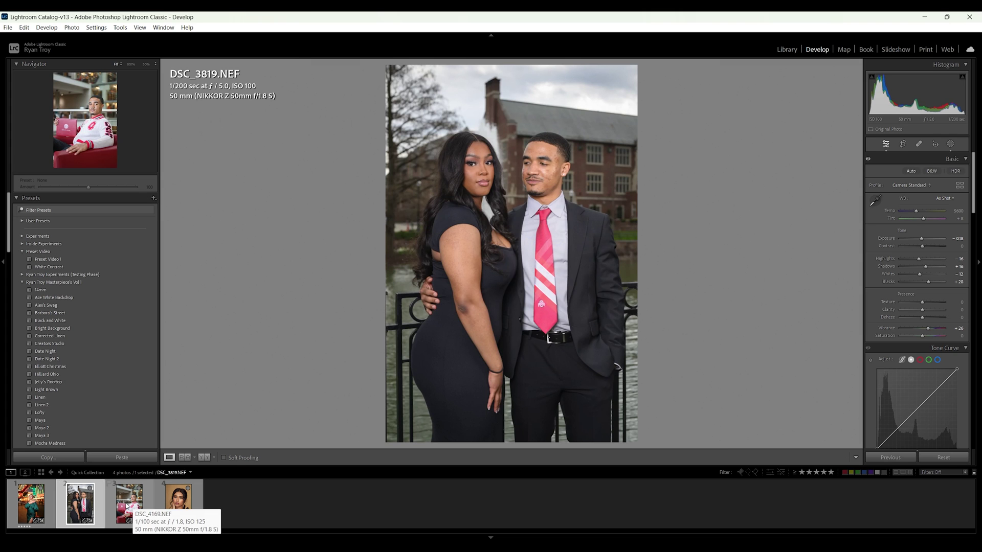
{"action": "left_click", "coordinate": [127, 507], "text": "ctrl"}
{"action": "right_click", "coordinate": [128, 504]}
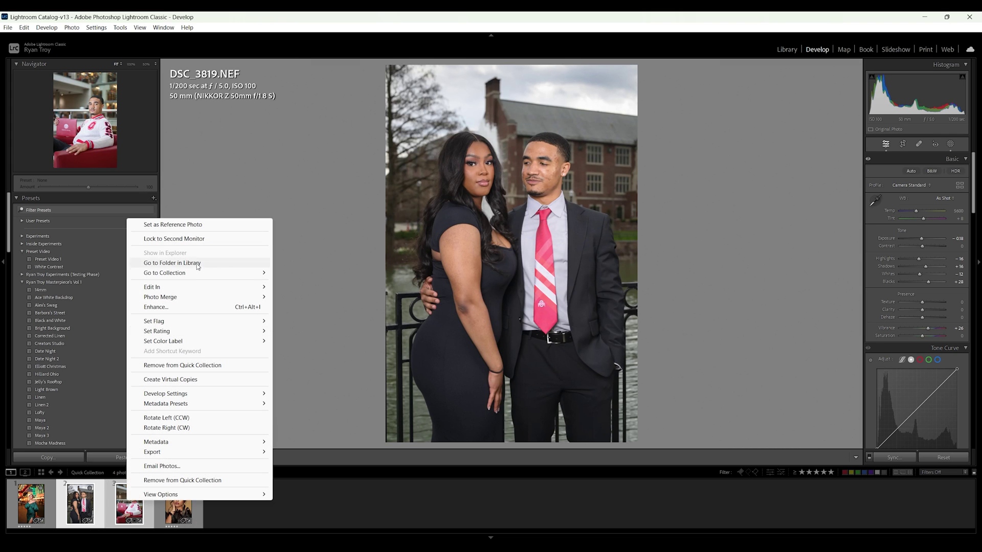
{"action": "mouse_move", "coordinate": [237, 288]}
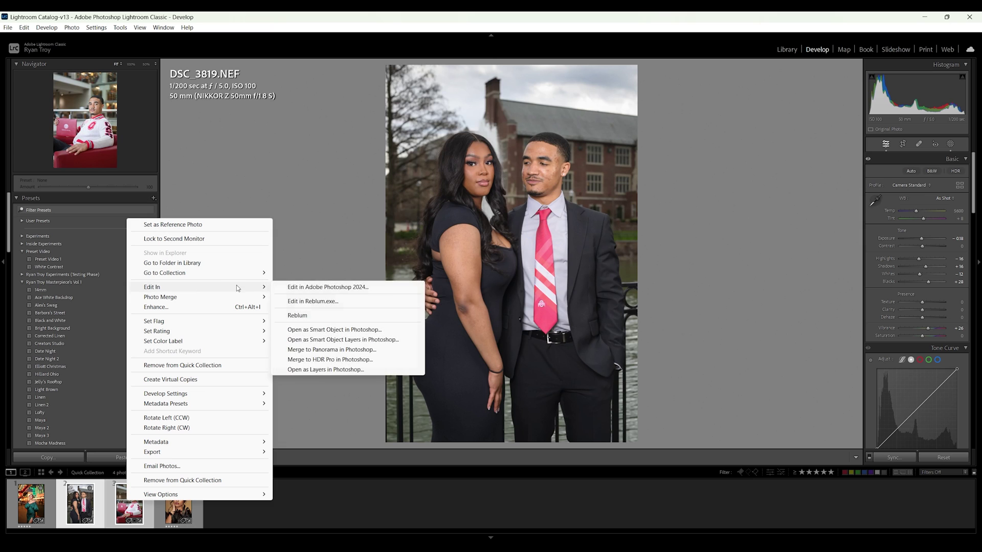
{"action": "left_click", "coordinate": [312, 301]}
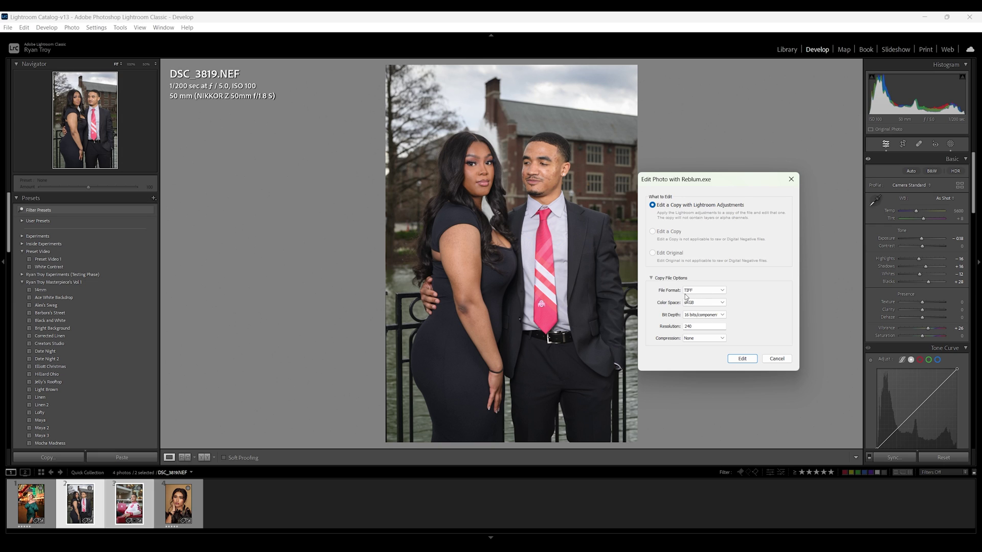
{"action": "left_click", "coordinate": [742, 358]}
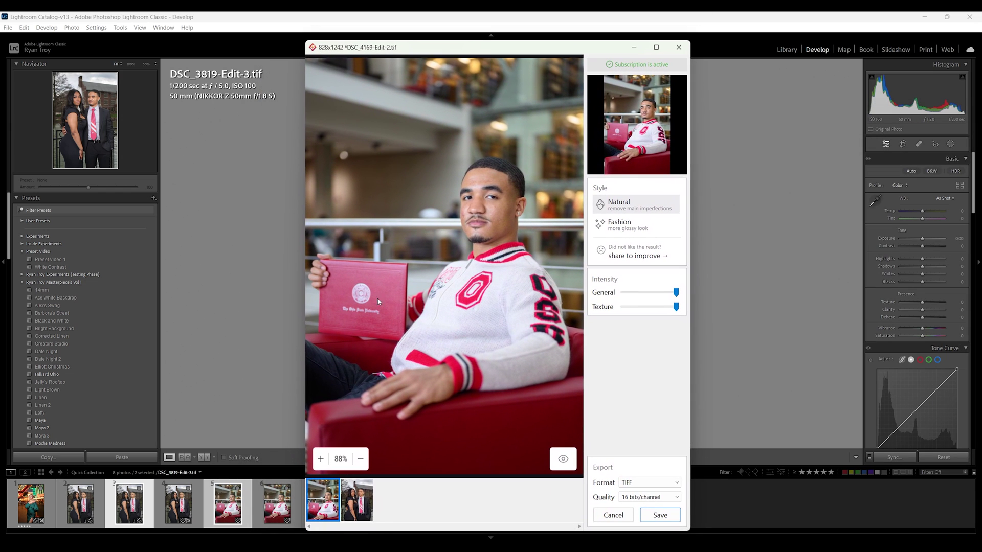
Step: Compare the retouched face of the seated man with the original version up close
{"action": "left_click", "coordinate": [321, 459]}
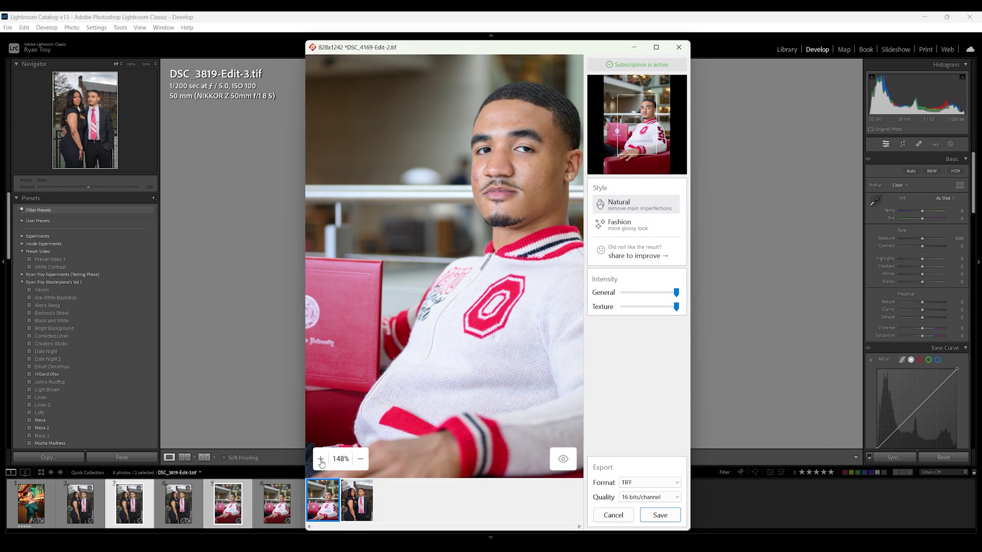
{"action": "left_click", "coordinate": [321, 459]}
{"action": "scroll", "coordinate": [368, 374], "scroll_direction": "up", "scroll_amount": 2}
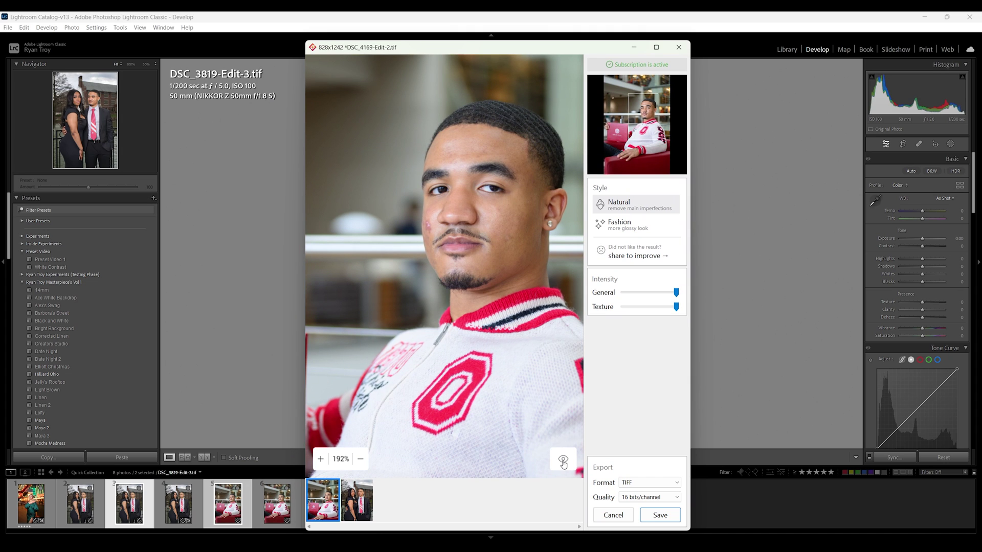
{"action": "left_click", "coordinate": [563, 462]}
{"action": "left_click", "coordinate": [564, 460]}
Step: Compare the Natural and Fashion retouching styles on the seated man's portrait several times, ending on Fashion
{"action": "left_click", "coordinate": [649, 230]}
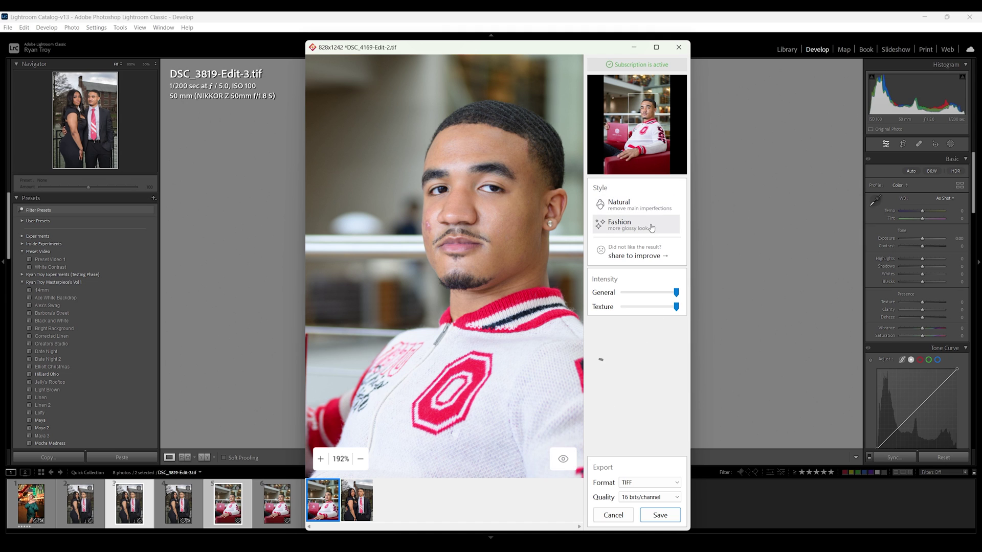
{"action": "left_click", "coordinate": [627, 211]}
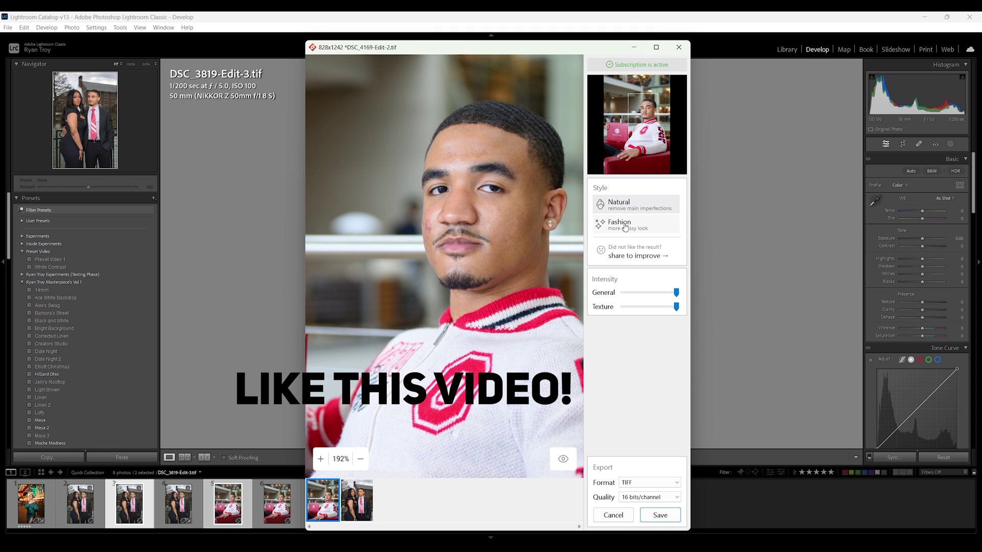
{"action": "left_click", "coordinate": [626, 226]}
{"action": "left_click", "coordinate": [621, 205]}
{"action": "left_click", "coordinate": [624, 223]}
{"action": "left_click", "coordinate": [621, 206]}
{"action": "left_click", "coordinate": [624, 223]}
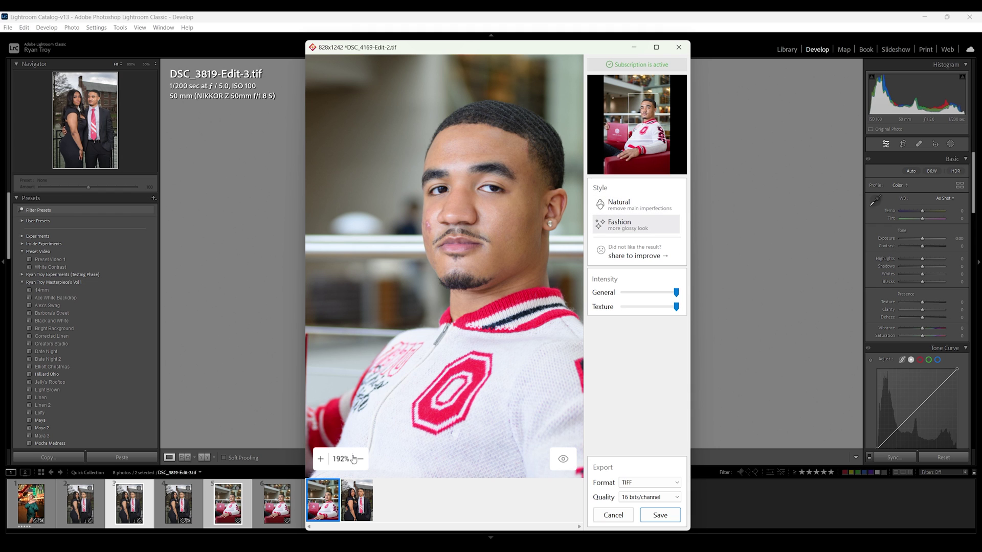
Step: Examine the Fashion result on the seated man's face at 325% zoom against the original
{"action": "left_click", "coordinate": [321, 460]}
{"action": "left_click", "coordinate": [320, 460]}
{"action": "left_click_drag", "start_coordinate": [481, 294], "coordinate": [410, 390]}
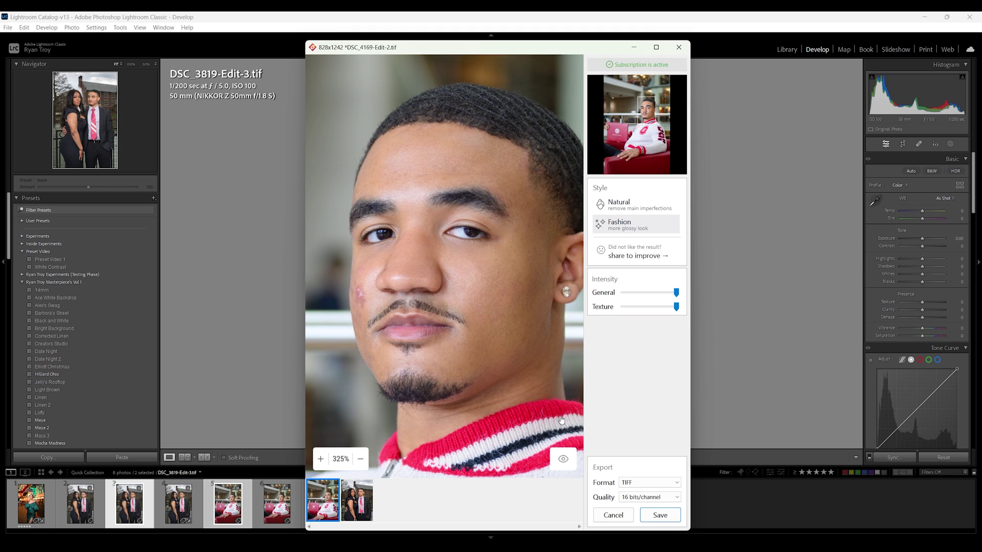
{"action": "left_click", "coordinate": [565, 464]}
Step: Lower the Texture intensity to its minimum and set the seated man's portrait to the Natural style
{"action": "left_click_drag", "start_coordinate": [676, 307], "coordinate": [623, 308]}
{"action": "left_click_drag", "start_coordinate": [478, 325], "coordinate": [459, 323]}
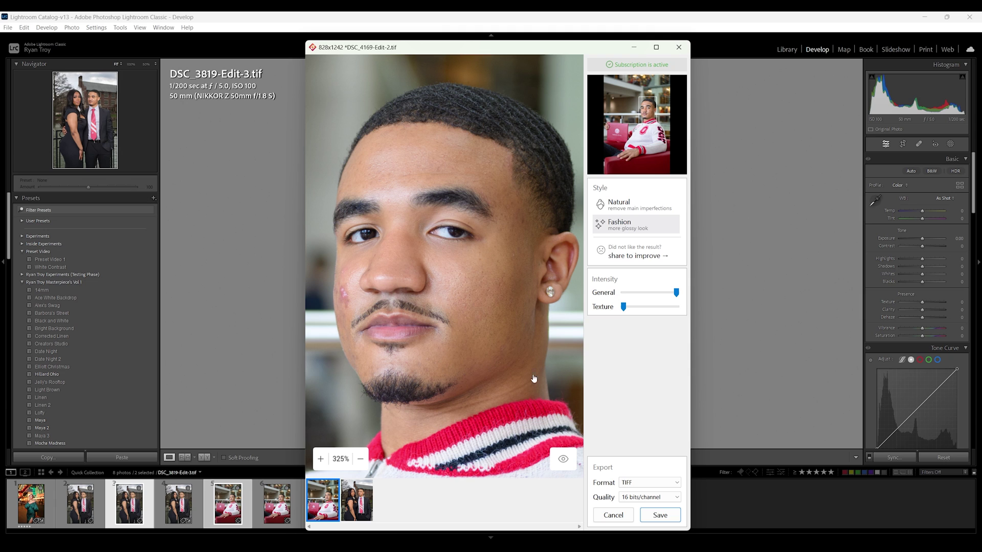
{"action": "left_click", "coordinate": [638, 207]}
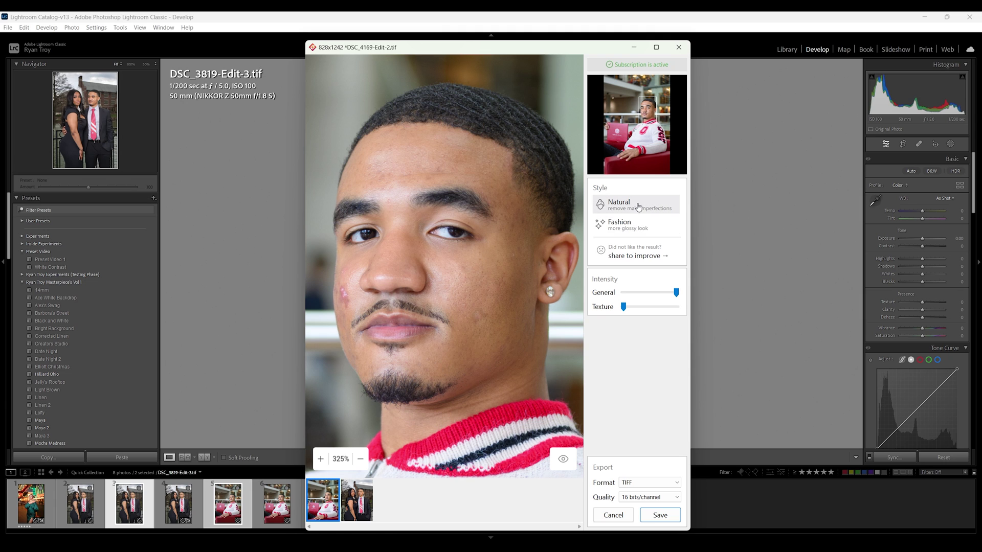
Step: Open the couple's photo DSC_3819 and examine the retouched skin on the man's face up close
{"action": "left_click", "coordinate": [359, 503]}
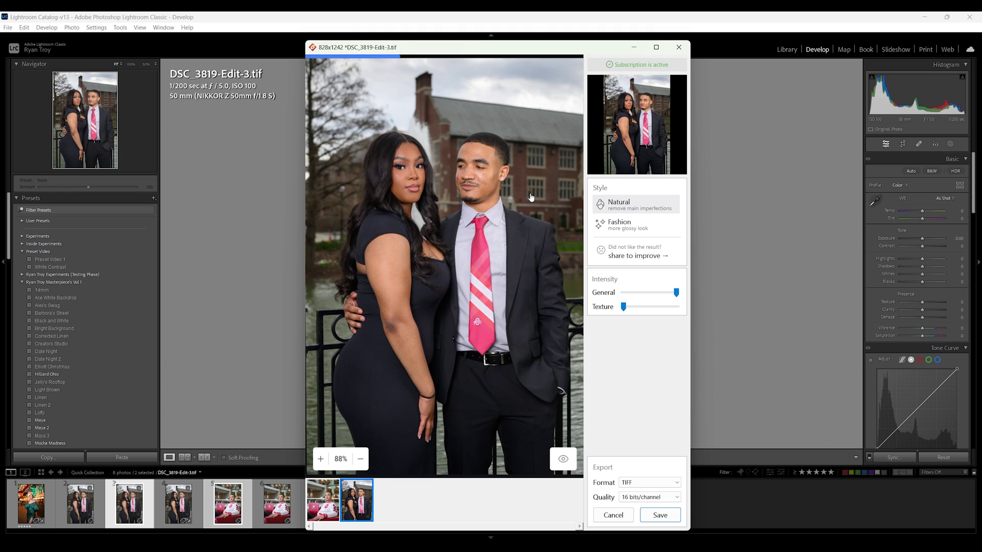
{"action": "left_click", "coordinate": [320, 460]}
{"action": "left_click", "coordinate": [320, 460]}
{"action": "left_click", "coordinate": [320, 460]}
{"action": "left_click", "coordinate": [320, 459]}
{"action": "left_click_drag", "start_coordinate": [445, 225], "coordinate": [471, 471]}
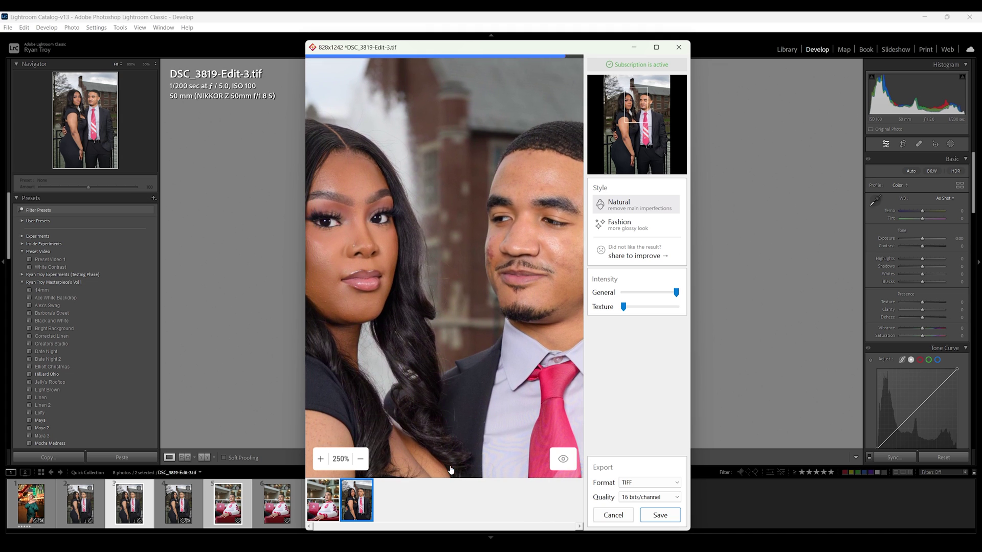
{"action": "left_click", "coordinate": [321, 460]}
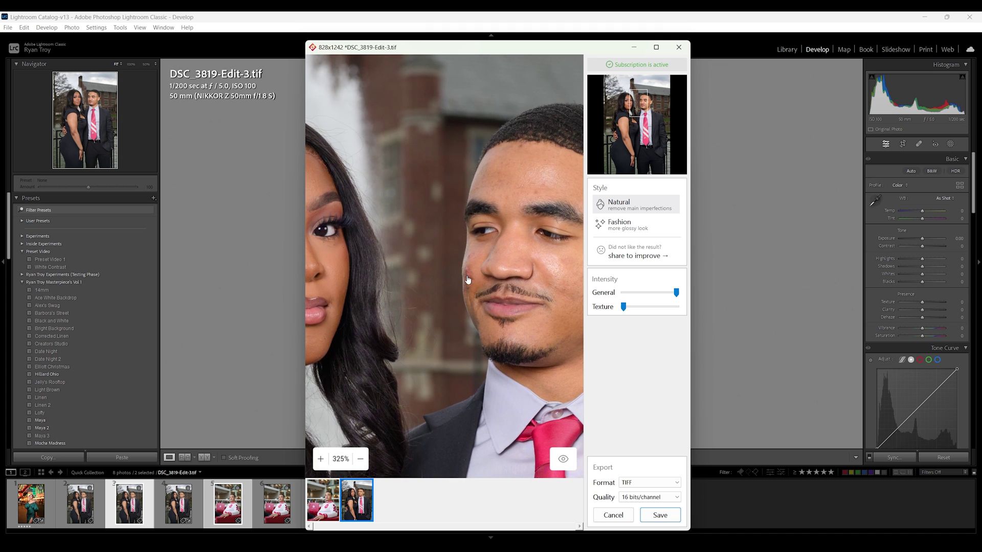
{"action": "left_click_drag", "start_coordinate": [474, 284], "coordinate": [469, 312]}
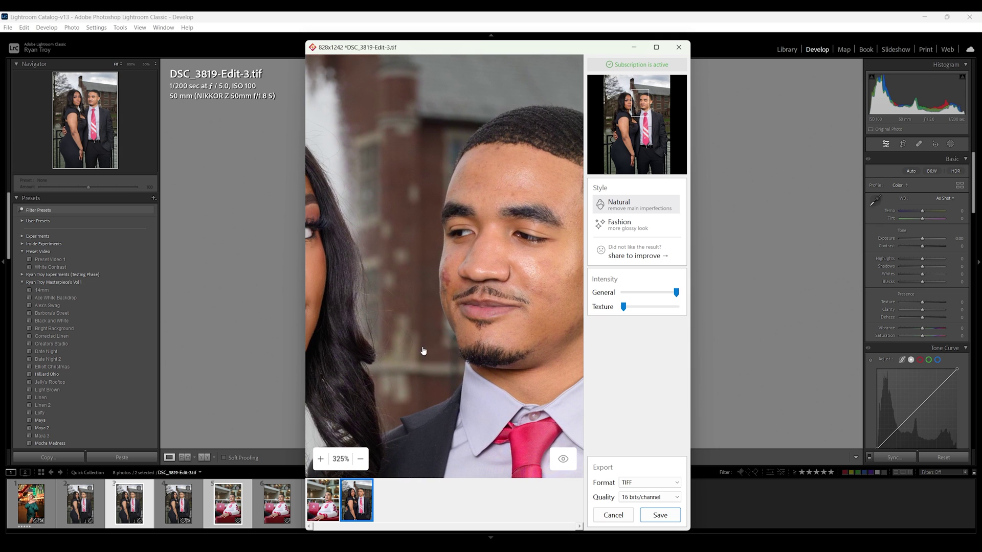
Step: Frame both faces of the couple, compare the Fashion and Natural styles, and leave Fashion selected
{"action": "left_click", "coordinate": [359, 459]}
{"action": "left_click", "coordinate": [360, 458]}
{"action": "left_click", "coordinate": [359, 458]}
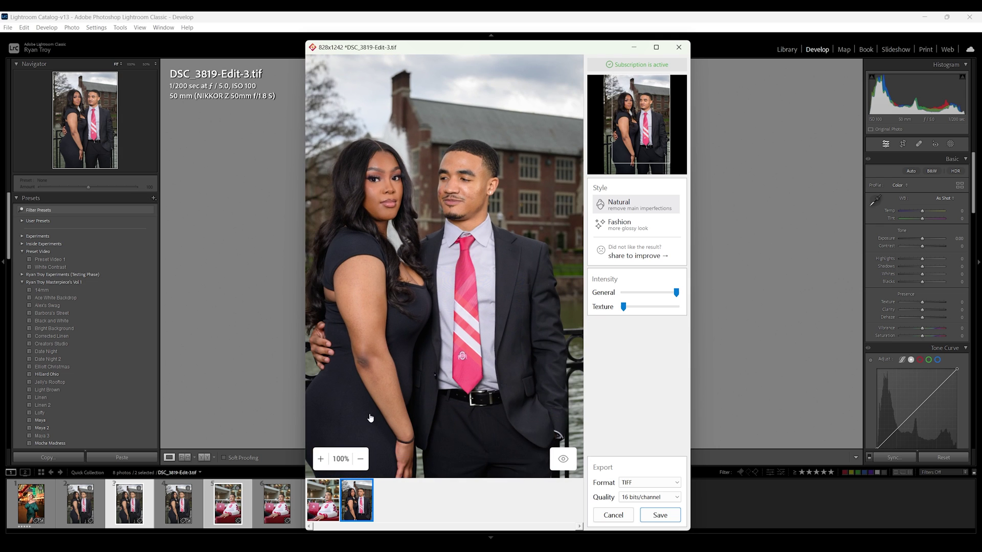
{"action": "left_click", "coordinate": [321, 459]}
{"action": "left_click", "coordinate": [321, 459]}
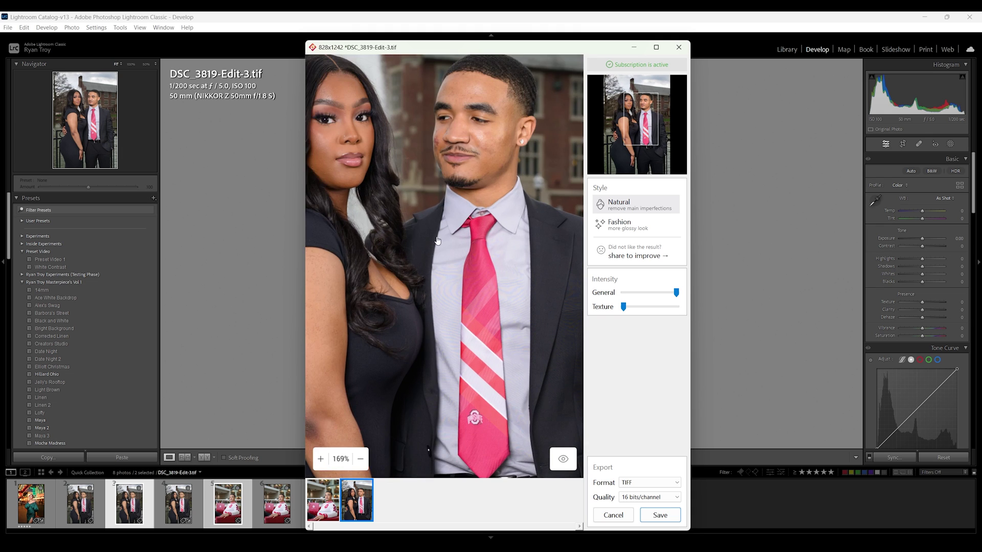
{"action": "left_click", "coordinate": [321, 459]}
{"action": "left_click_drag", "start_coordinate": [490, 362], "coordinate": [485, 363]}
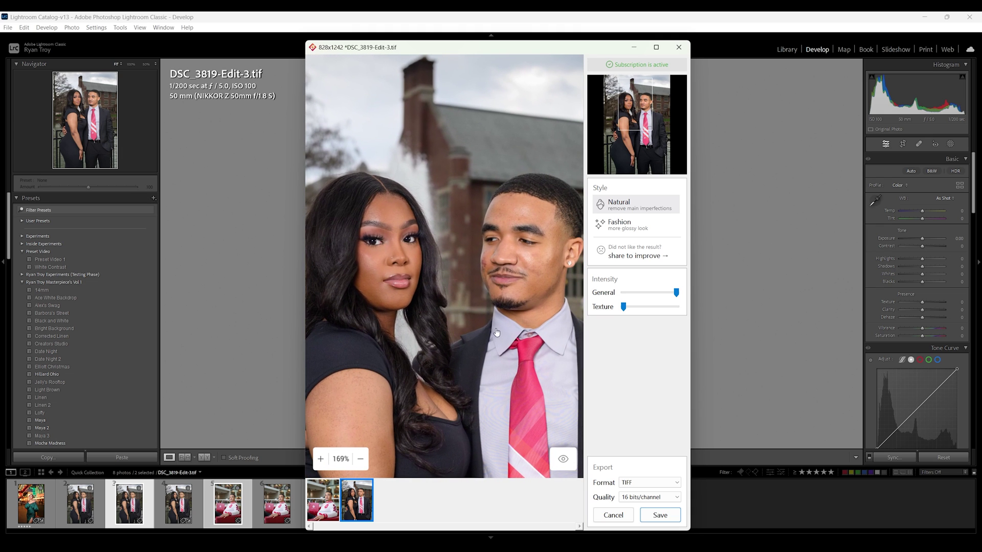
{"action": "left_click", "coordinate": [620, 225]}
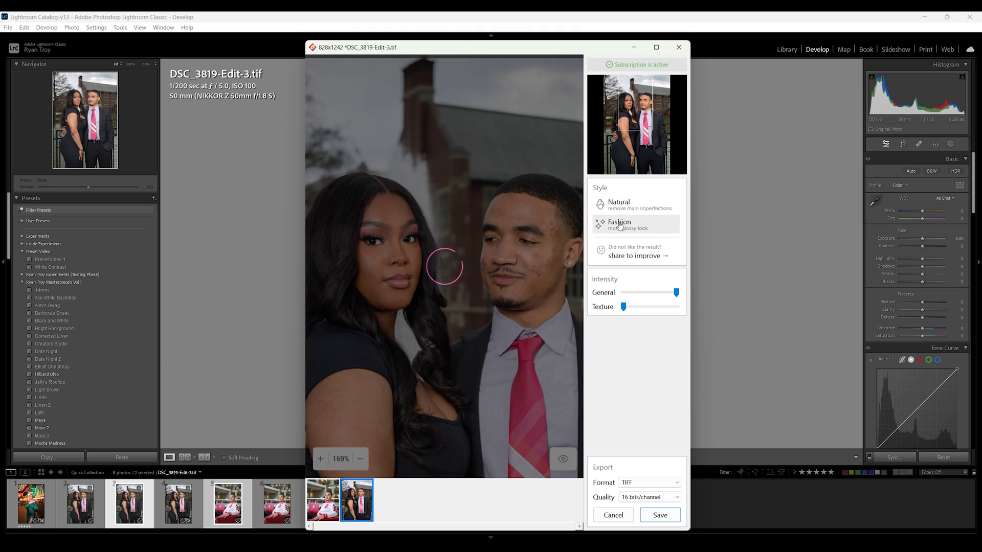
{"action": "left_click", "coordinate": [621, 213]}
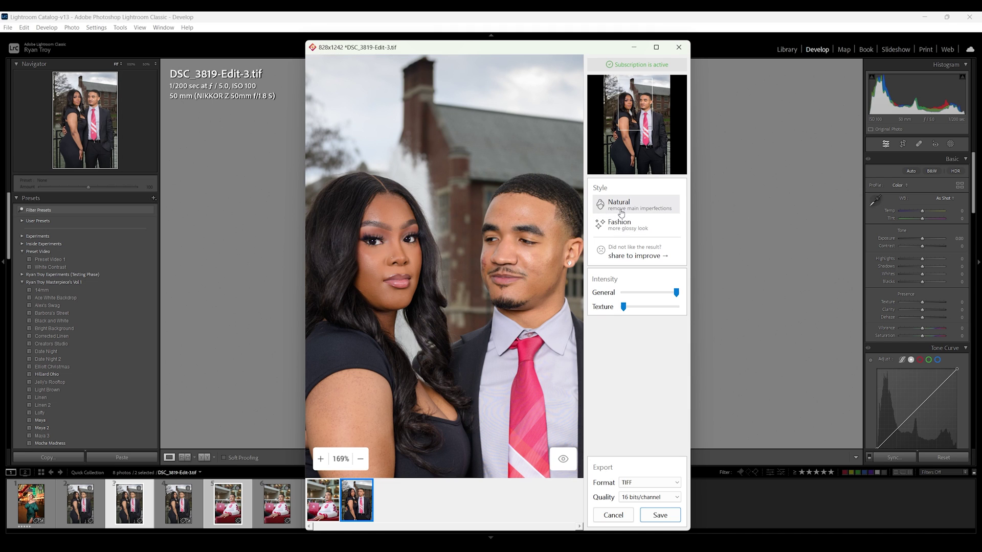
{"action": "left_click", "coordinate": [623, 226]}
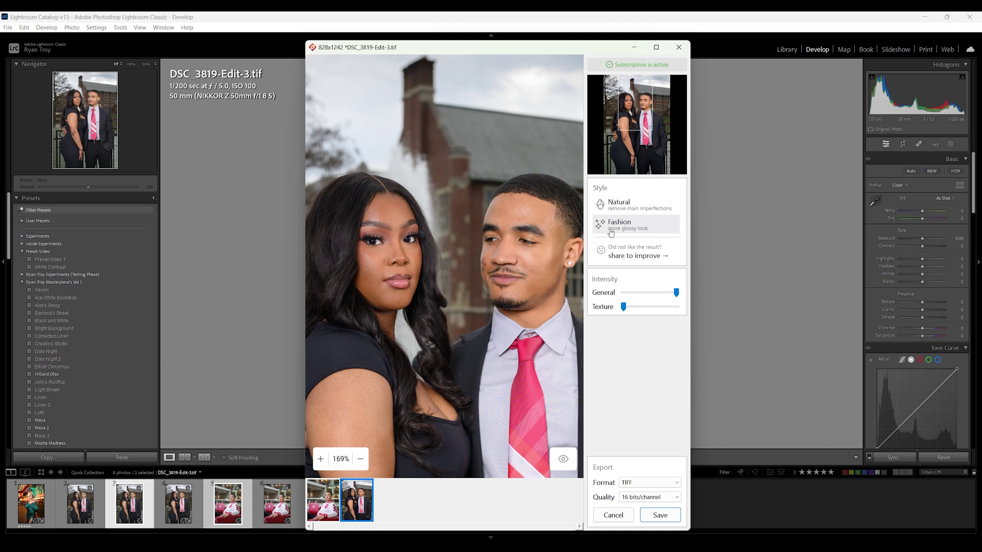
Step: Compare the Natural and Fashion styles on a close-up of the woman's face, returning to Fashion
{"action": "left_click_drag", "start_coordinate": [348, 319], "coordinate": [416, 344]}
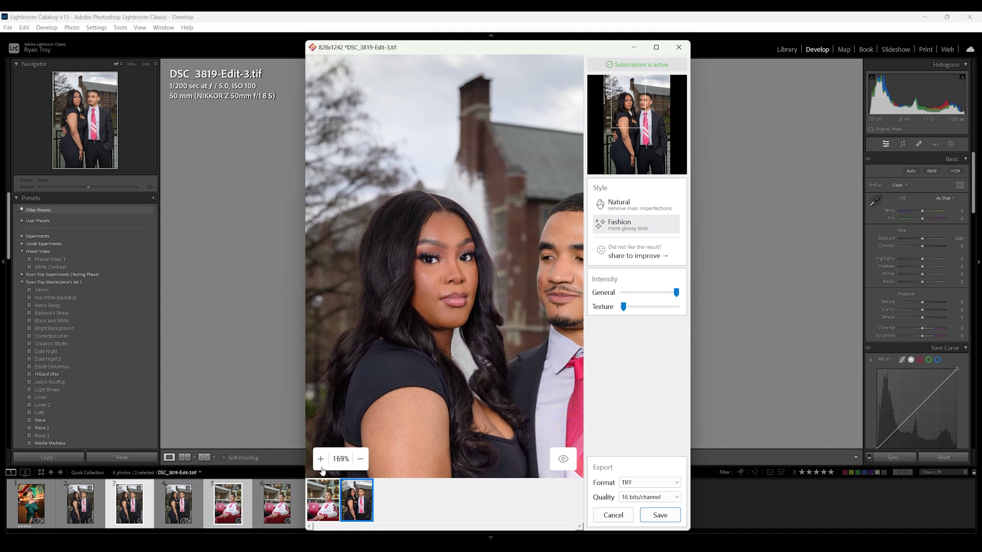
{"action": "left_click", "coordinate": [320, 462]}
{"action": "left_click", "coordinate": [321, 459]}
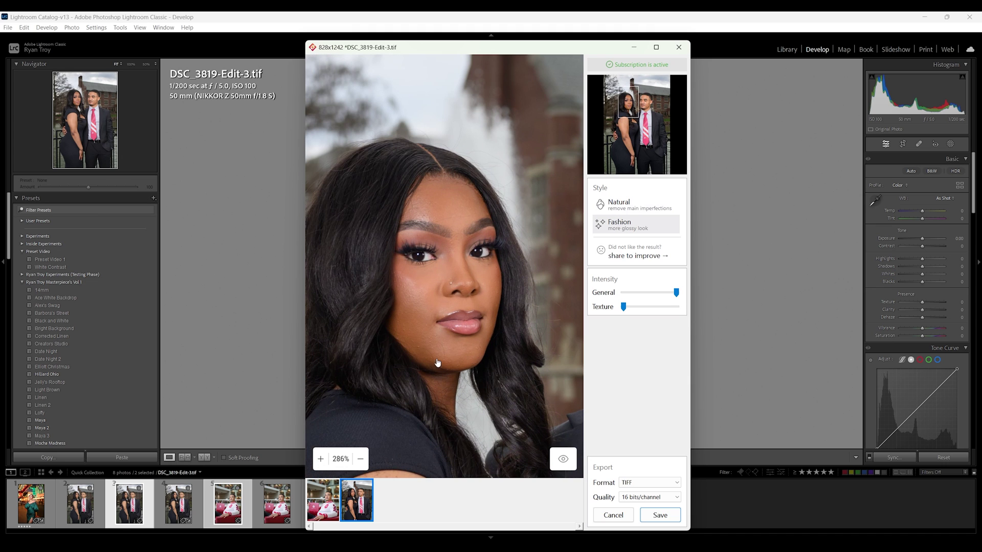
{"action": "left_click", "coordinate": [630, 207]}
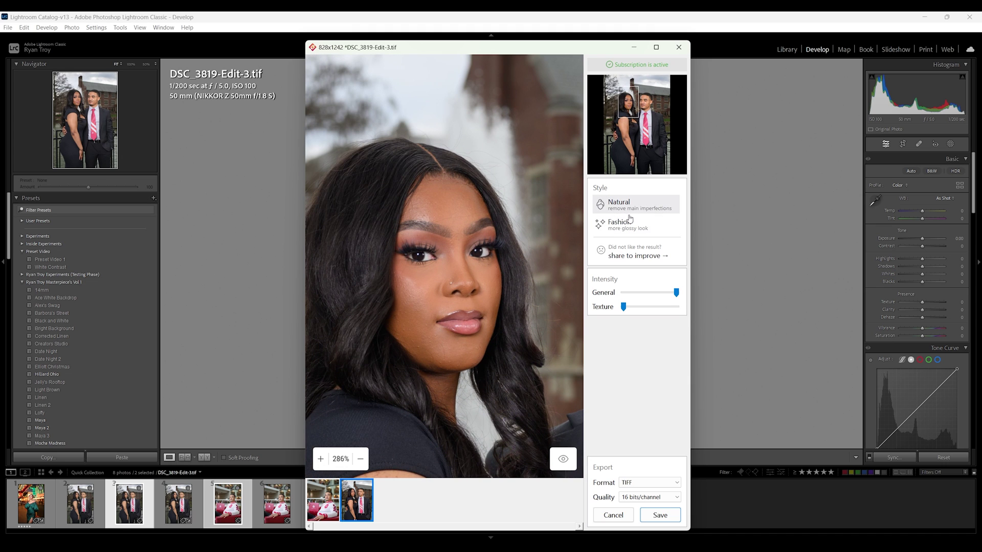
{"action": "left_click", "coordinate": [629, 228]}
Step: Compare the Fashion retouch on the man's face in the couple's photo with the original
{"action": "left_click_drag", "start_coordinate": [628, 102], "coordinate": [640, 102]}
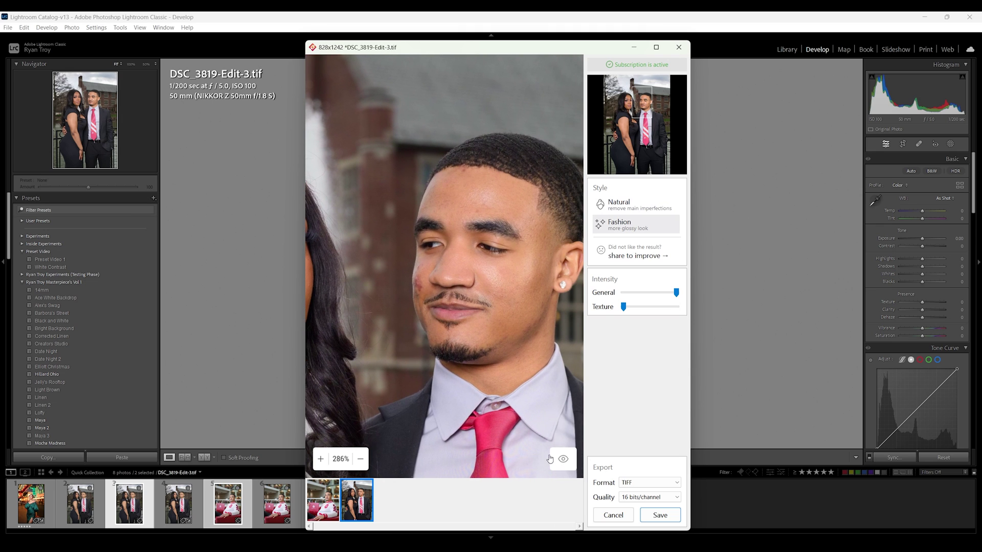
{"action": "left_click", "coordinate": [566, 461]}
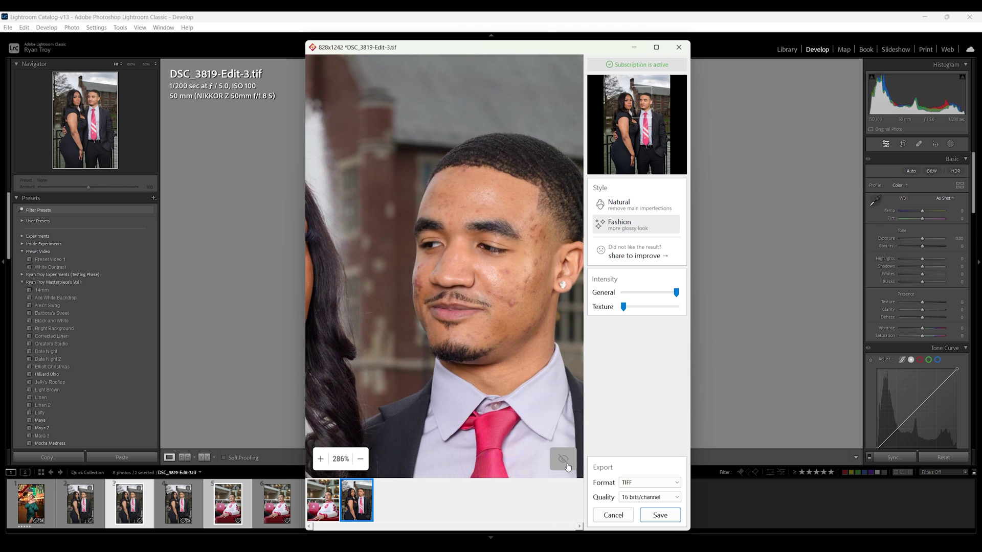
{"action": "left_click", "coordinate": [567, 465]}
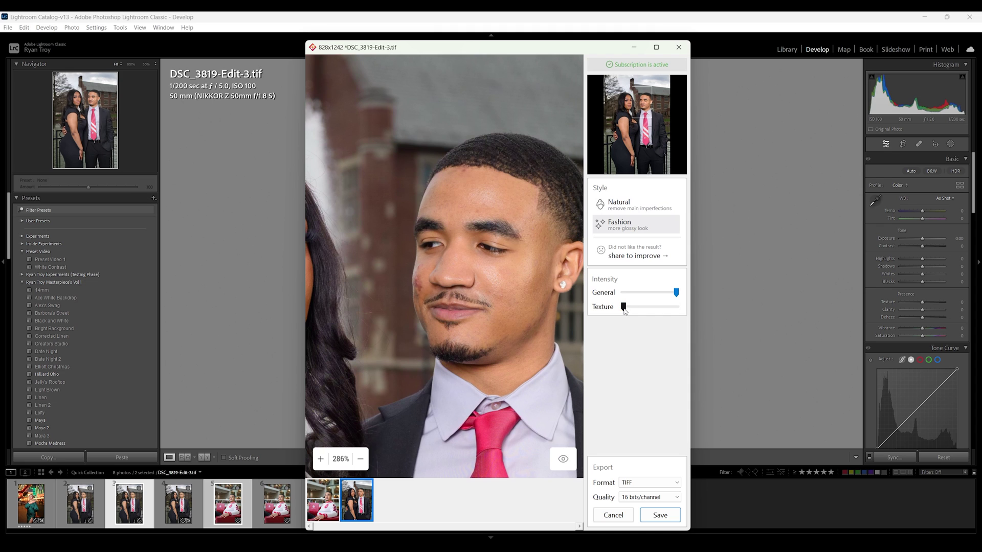
Step: Export the retouched batch as JPEG into New folder on the Desktop, and close Reblum once processing finishes
{"action": "left_click", "coordinate": [323, 506]}
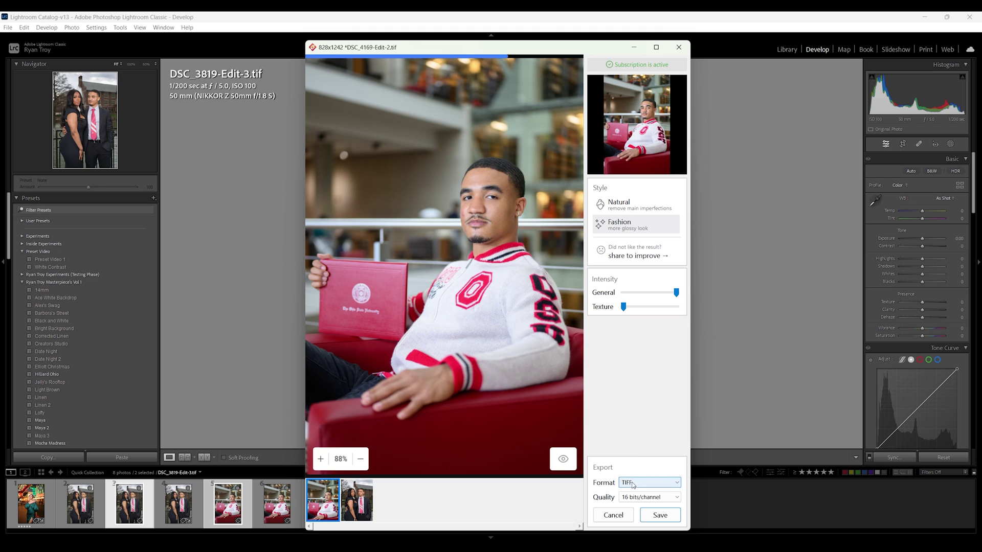
{"action": "left_click", "coordinate": [638, 485]}
{"action": "left_click", "coordinate": [637, 501]}
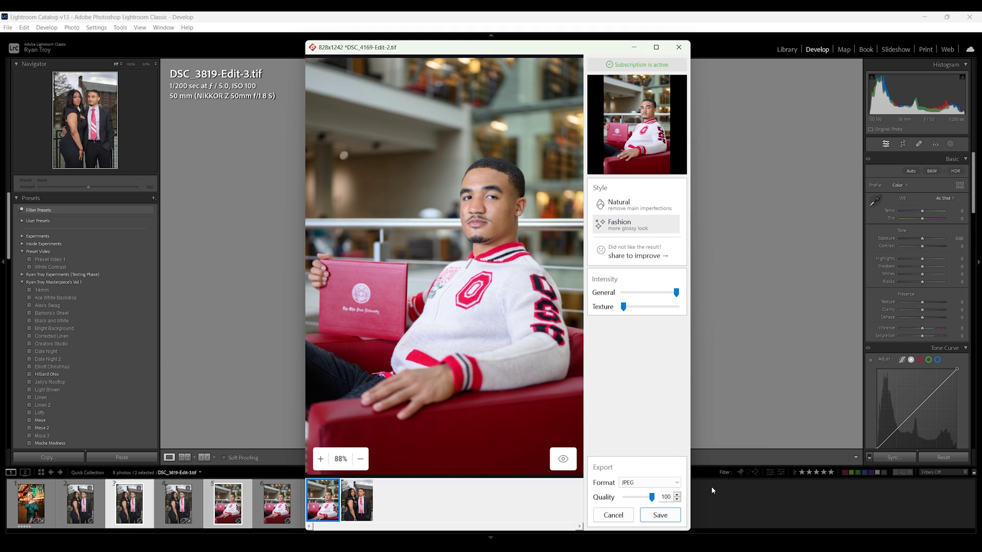
{"action": "left_click", "coordinate": [655, 516]}
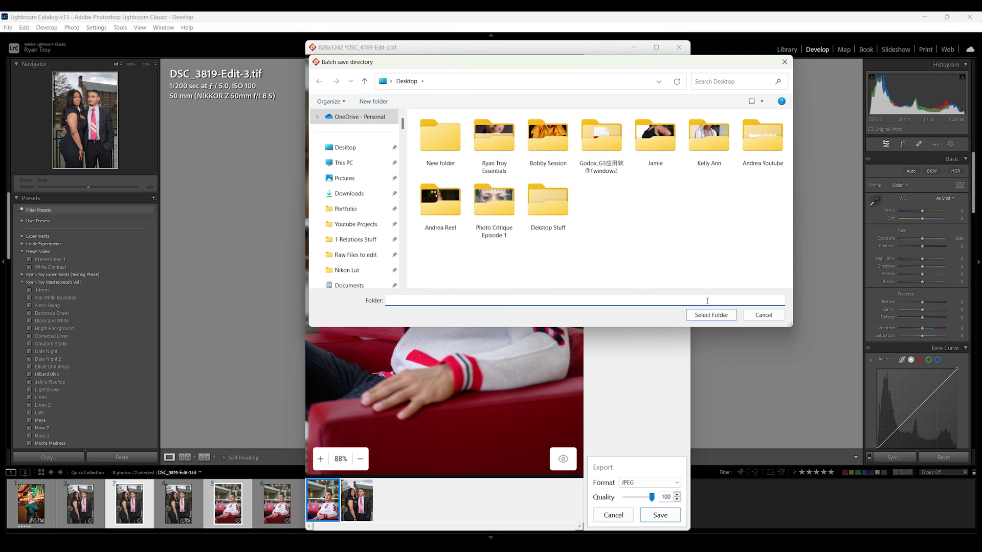
{"action": "left_click", "coordinate": [441, 136]}
{"action": "left_click", "coordinate": [711, 315]}
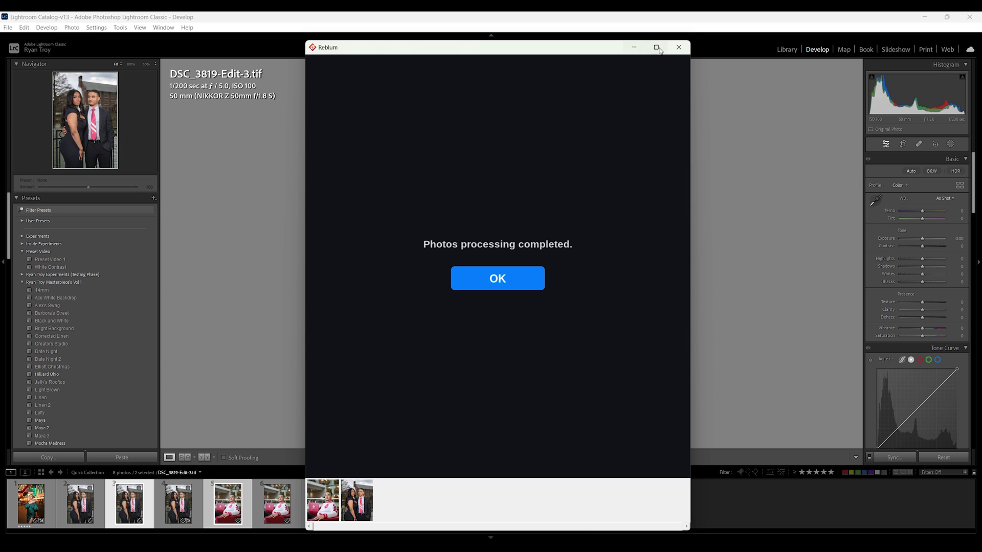
{"action": "left_click", "coordinate": [683, 48]}
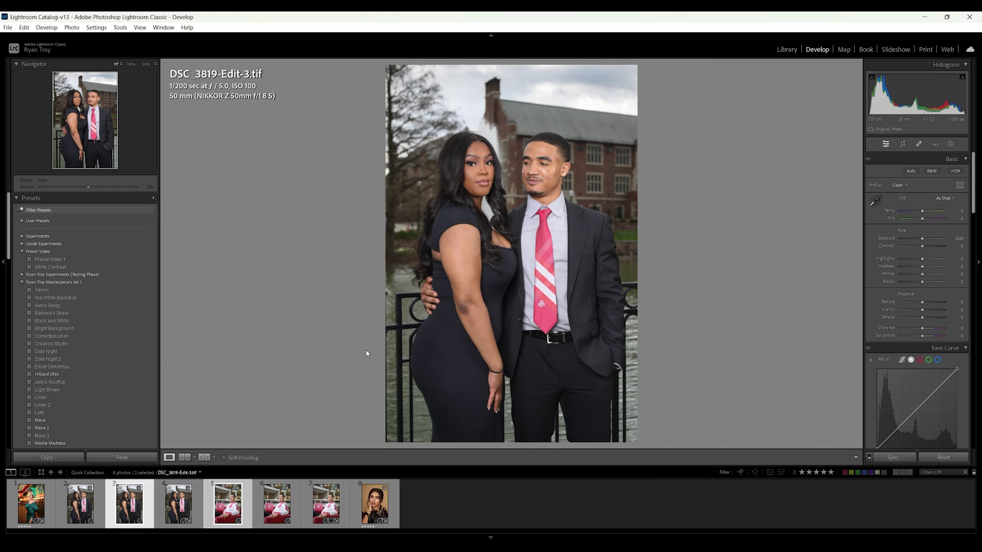
Step: Open the studio portrait DSC_4842.NEF in Reblum as a TIFF copy with Lightroom adjustments
{"action": "left_click", "coordinate": [379, 506]}
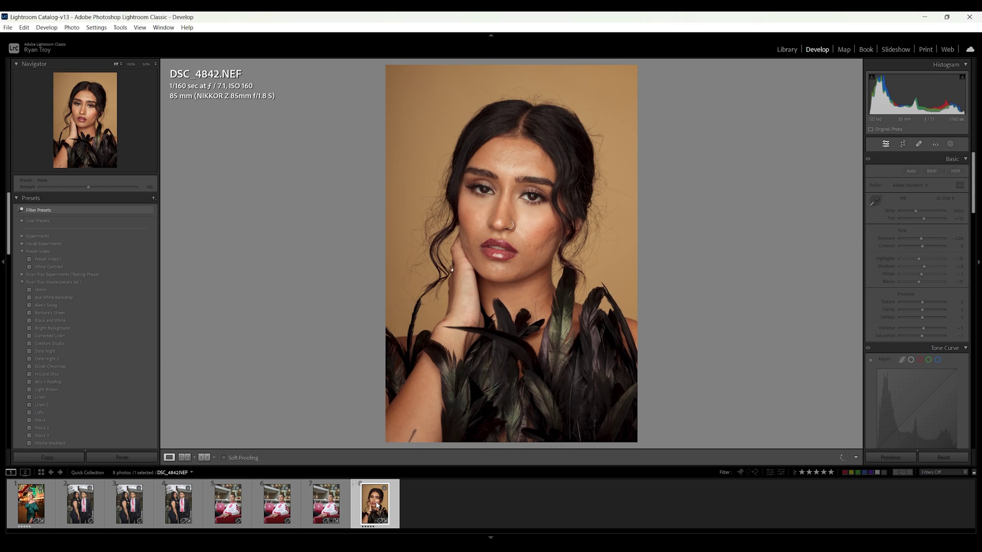
{"action": "right_click", "coordinate": [378, 506]}
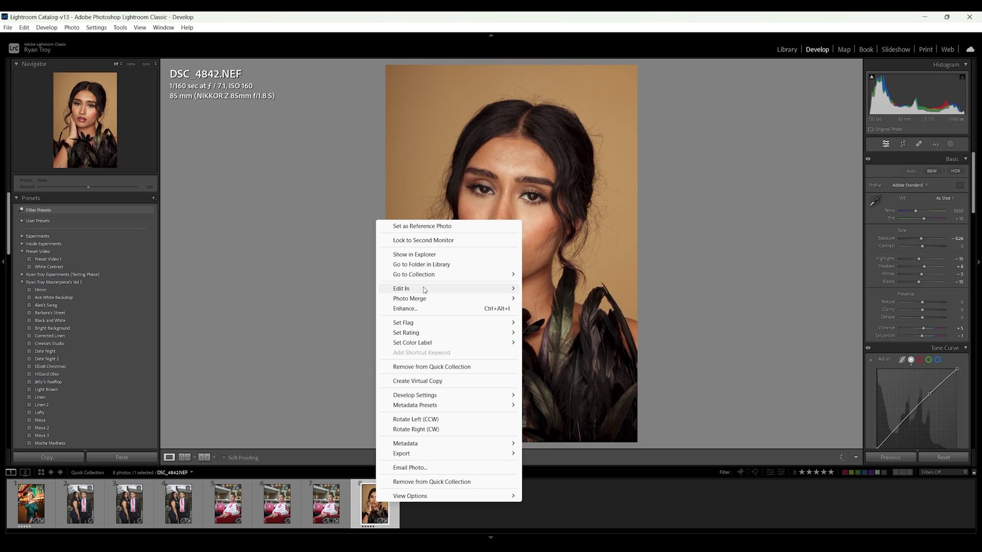
{"action": "mouse_move", "coordinate": [449, 291]}
{"action": "left_click", "coordinate": [562, 302]}
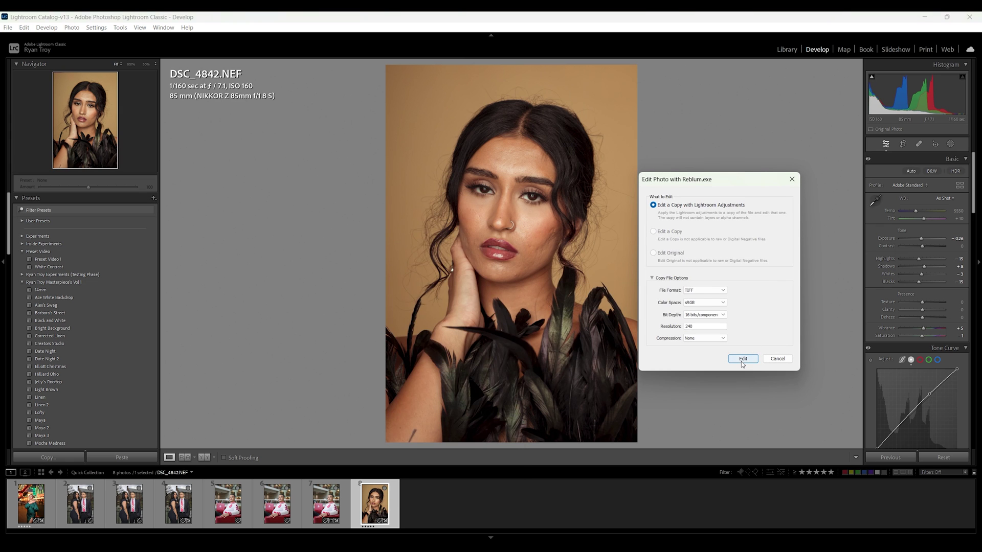
{"action": "left_click", "coordinate": [742, 358]}
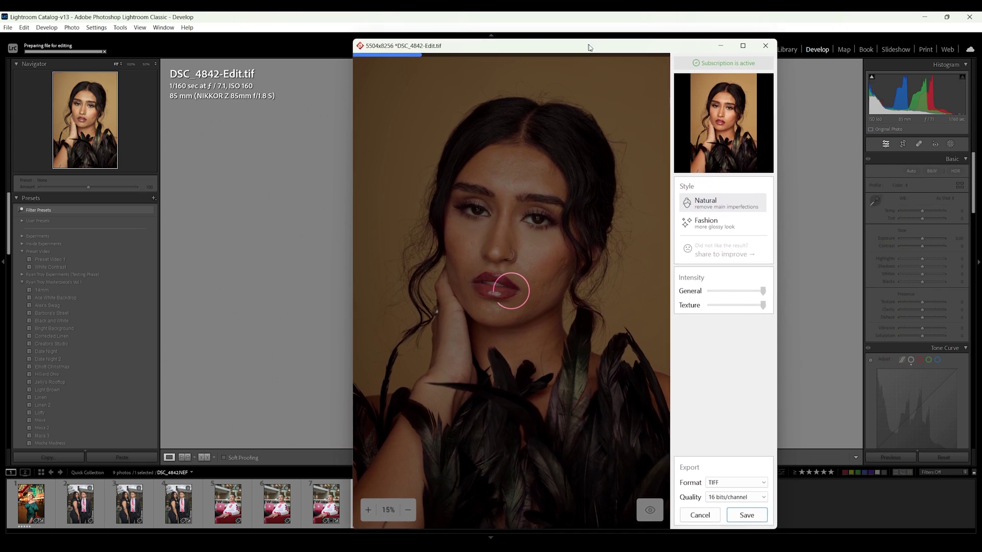
{"action": "left_click_drag", "start_coordinate": [589, 48], "coordinate": [596, 41]}
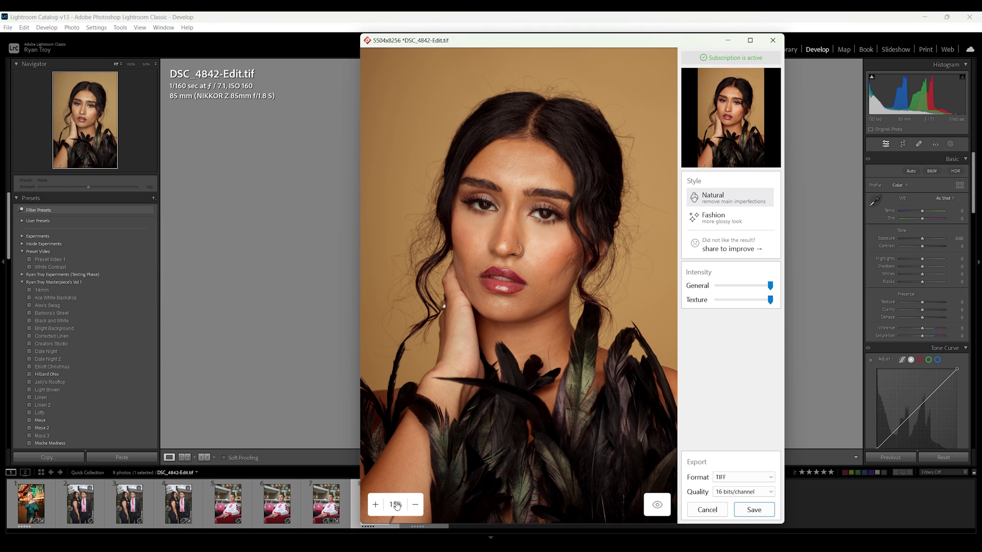
Step: Set texture intensity to minimum on the portrait's face close-up and compare the Fashion and Natural styles, returning to Natural
{"action": "left_click", "coordinate": [375, 505]}
{"action": "left_click", "coordinate": [375, 506]}
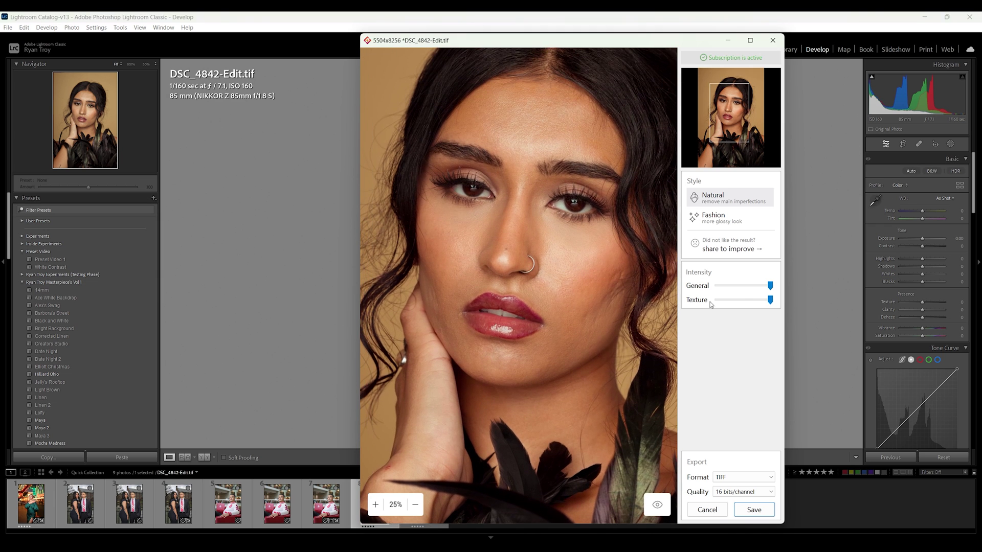
{"action": "left_click_drag", "start_coordinate": [770, 301], "coordinate": [717, 302]}
{"action": "left_click", "coordinate": [725, 220]}
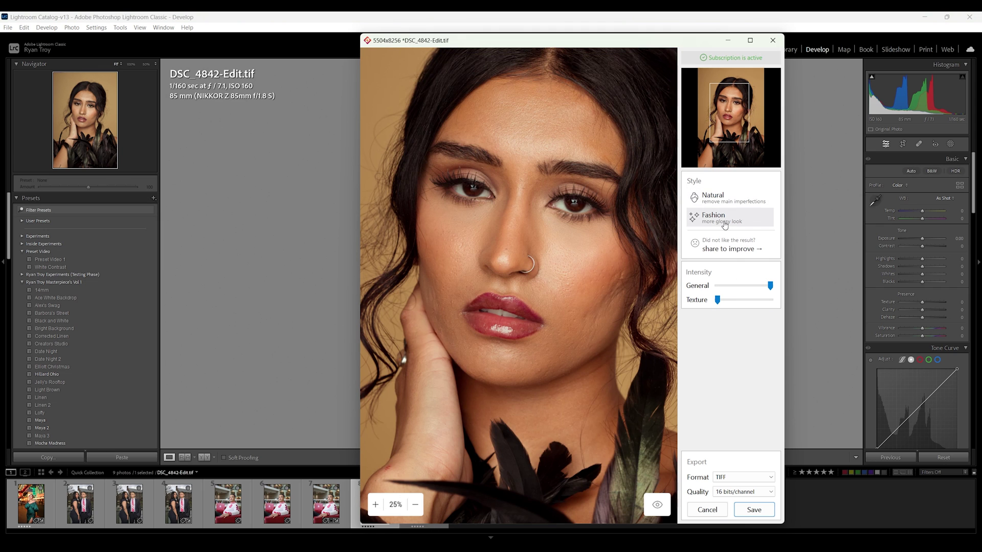
{"action": "left_click", "coordinate": [722, 204]}
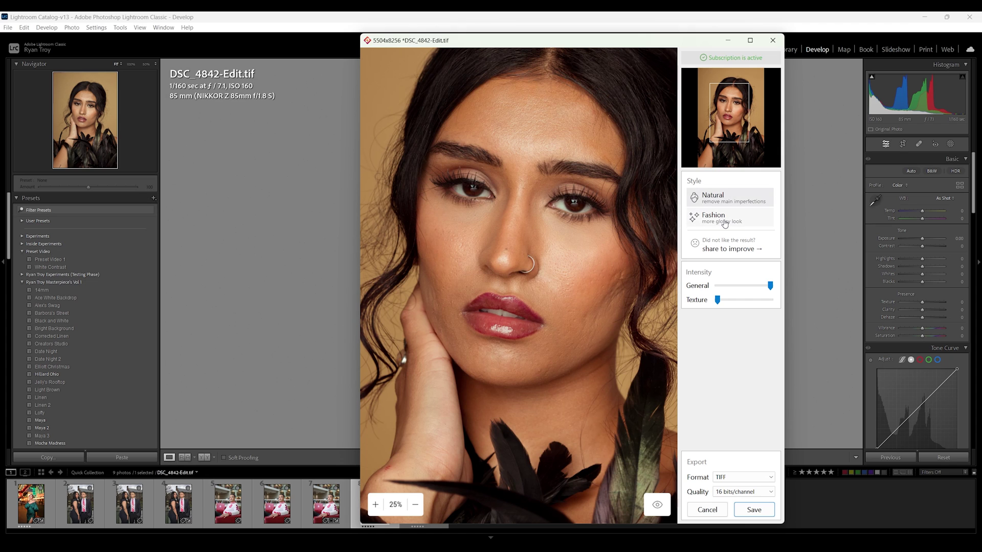
{"action": "left_click", "coordinate": [726, 224]}
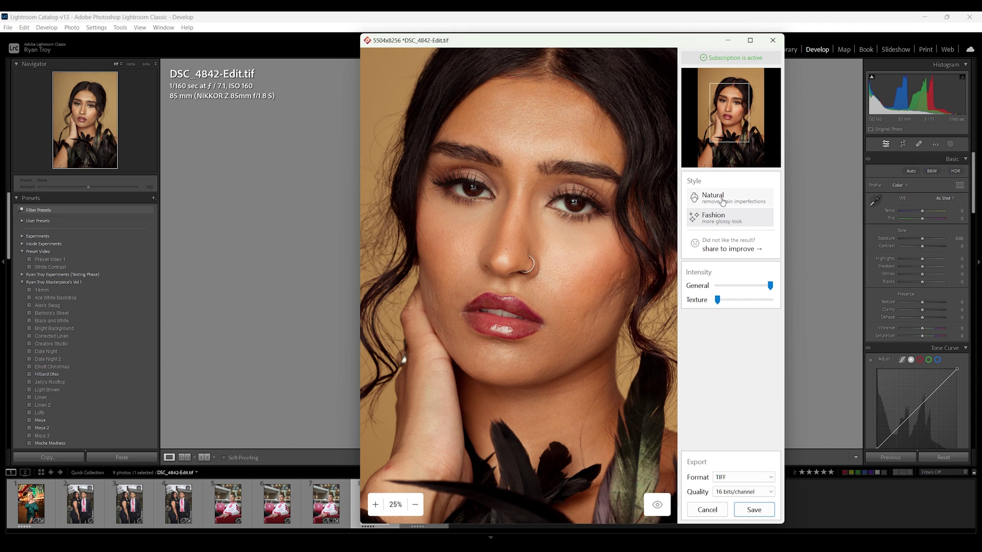
{"action": "left_click", "coordinate": [722, 201]}
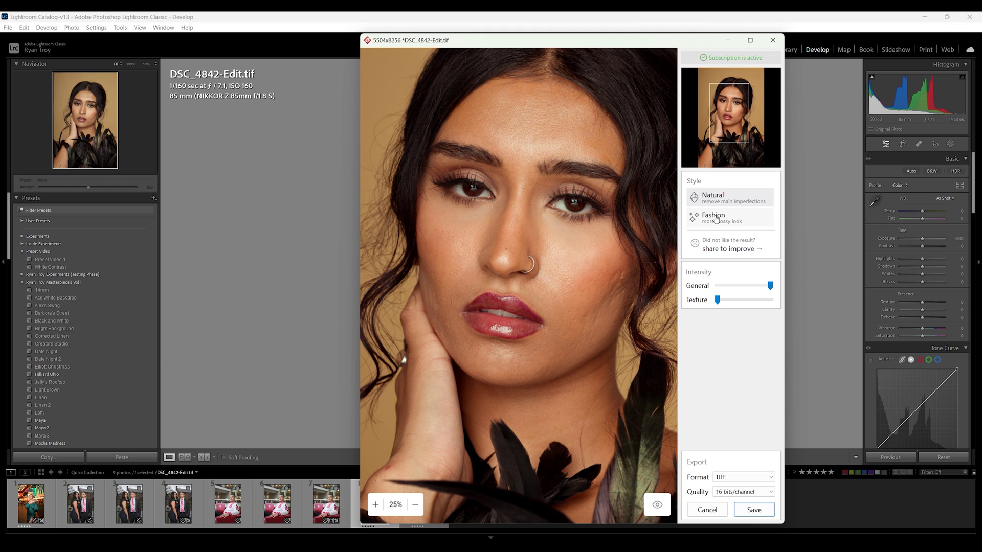
Step: Adjust the texture intensity, compare the Natural retouch repeatedly with the original portrait, and cancel the edit
{"action": "left_click", "coordinate": [654, 505]}
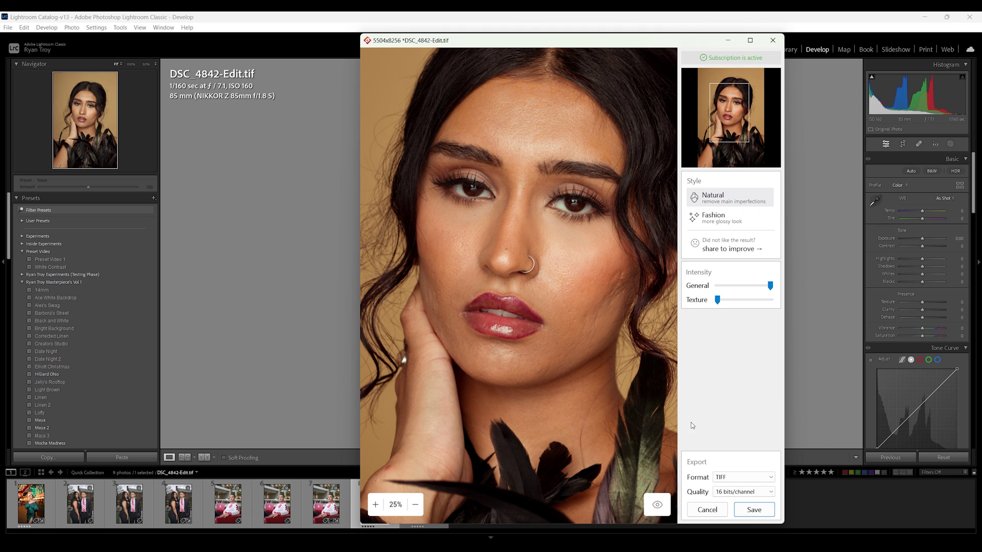
{"action": "left_click_drag", "start_coordinate": [717, 300], "coordinate": [735, 310]}
{"action": "left_click", "coordinate": [656, 507]}
{"action": "left_click", "coordinate": [656, 507]}
{"action": "left_click", "coordinate": [654, 508]}
{"action": "left_click", "coordinate": [654, 508]}
{"action": "left_click", "coordinate": [654, 508]}
{"action": "left_click", "coordinate": [654, 508]}
{"action": "left_click", "coordinate": [657, 508]}
{"action": "left_click", "coordinate": [658, 508]}
{"action": "left_click", "coordinate": [658, 508]}
{"action": "left_click", "coordinate": [657, 508]}
{"action": "left_click", "coordinate": [658, 508]}
{"action": "left_click", "coordinate": [658, 508]}
{"action": "left_click", "coordinate": [658, 508]}
{"action": "left_click", "coordinate": [657, 513]}
{"action": "left_click", "coordinate": [657, 508]}
{"action": "left_click", "coordinate": [657, 508]}
{"action": "left_click", "coordinate": [707, 510]}
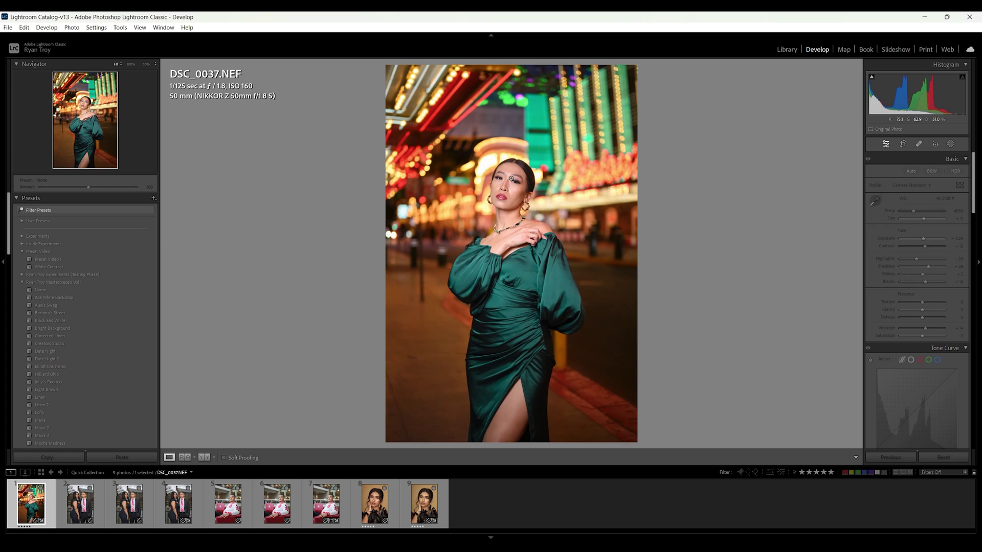
Step: Open the green-dress portrait DSC_0037.NEF in Reblum as a TIFF copy with Lightroom adjustments
{"action": "left_click", "coordinate": [508, 182]}
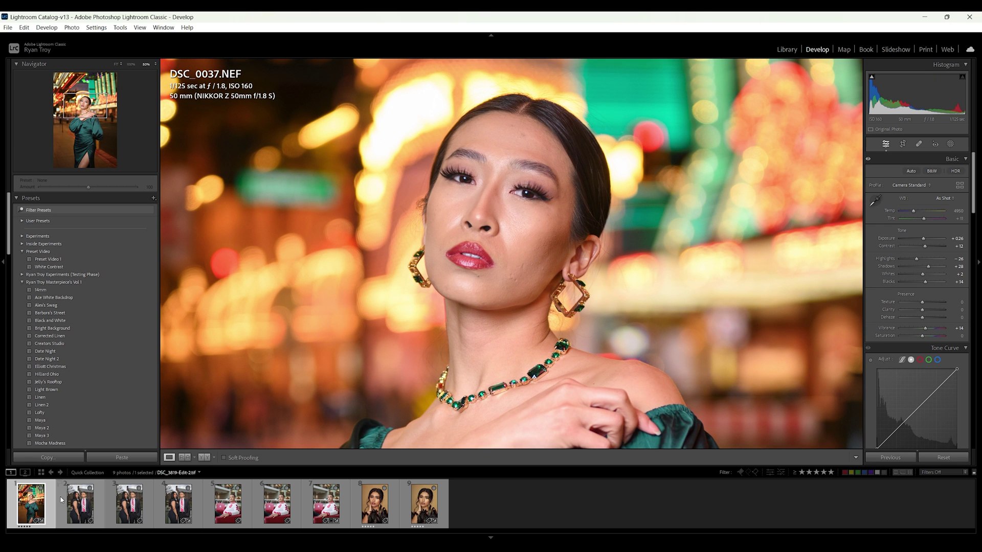
{"action": "right_click", "coordinate": [33, 508]}
{"action": "mouse_move", "coordinate": [81, 460]}
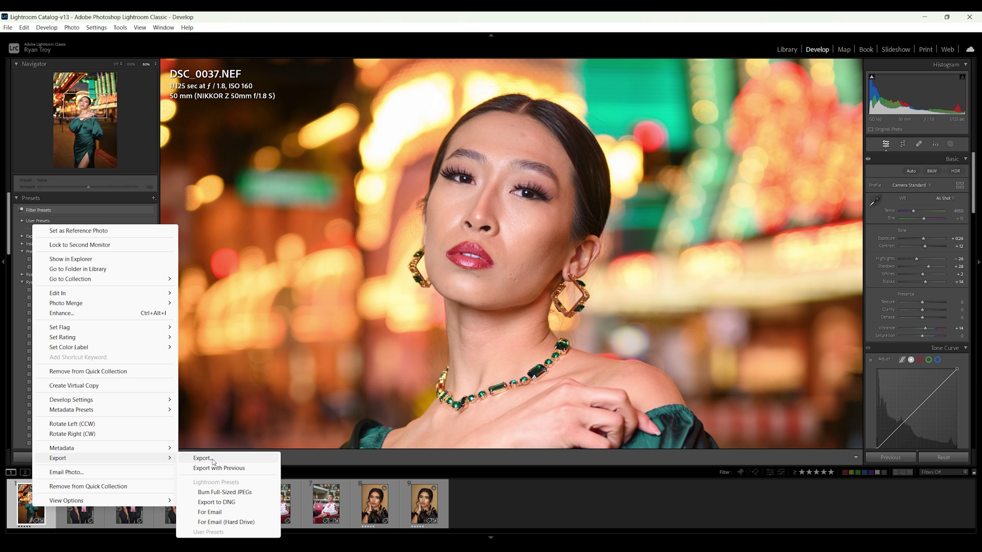
{"action": "mouse_move", "coordinate": [123, 294]}
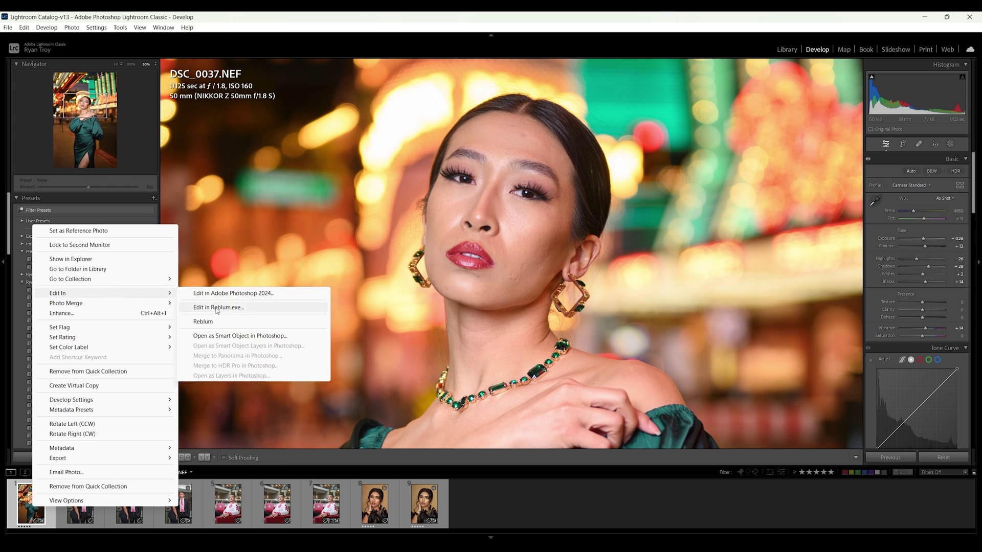
{"action": "left_click", "coordinate": [217, 309]}
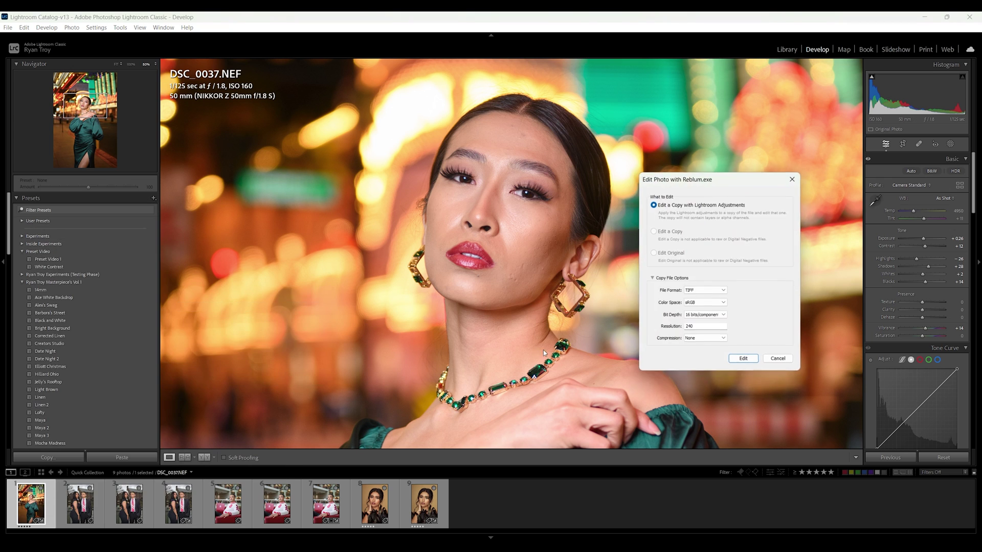
{"action": "left_click", "coordinate": [742, 359]}
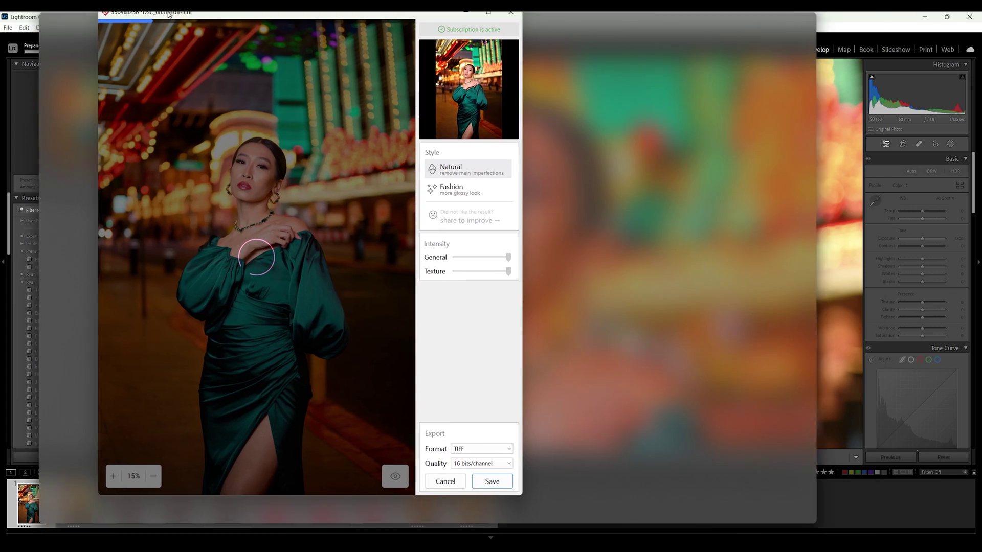
{"action": "left_click_drag", "start_coordinate": [173, 27], "coordinate": [369, 41]}
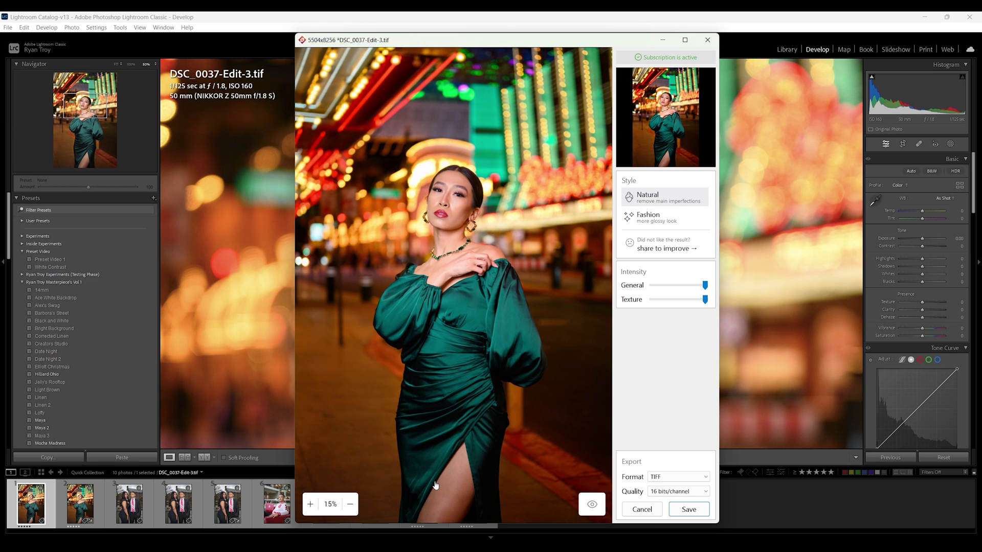
Step: Frame the woman's face in the green-dress portrait and compare the Natural retouch with the original
{"action": "left_click", "coordinate": [309, 504]}
{"action": "left_click", "coordinate": [310, 505]}
{"action": "left_click_drag", "start_coordinate": [397, 298], "coordinate": [428, 531]}
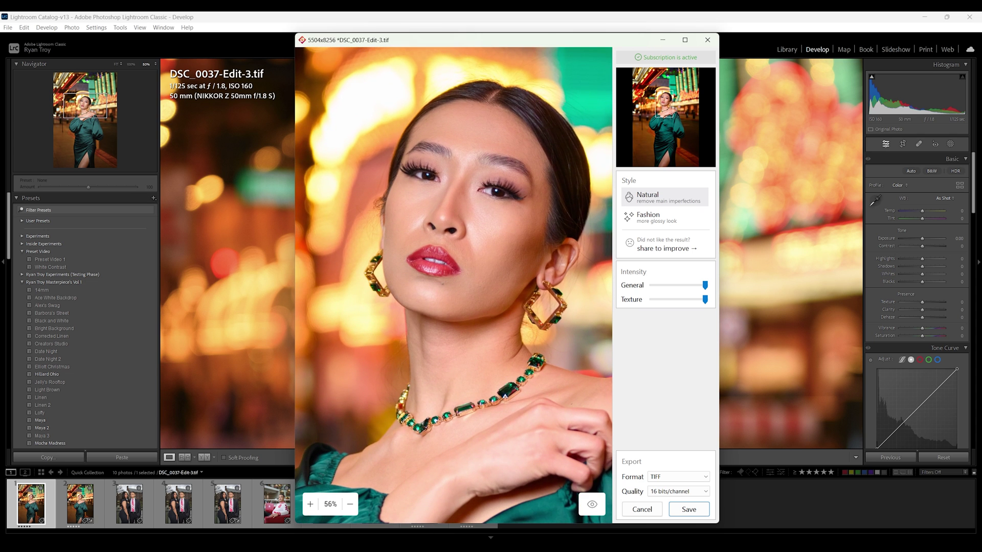
{"action": "left_click", "coordinate": [309, 505]}
{"action": "left_click_drag", "start_coordinate": [398, 375], "coordinate": [380, 410]}
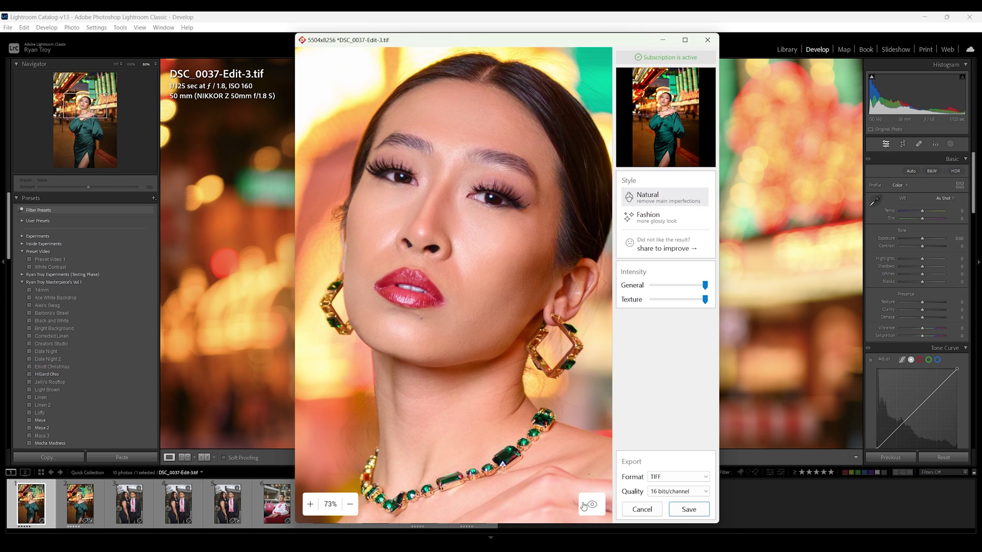
{"action": "left_click", "coordinate": [587, 506]}
{"action": "left_click", "coordinate": [588, 507]}
{"action": "left_click", "coordinate": [591, 506]}
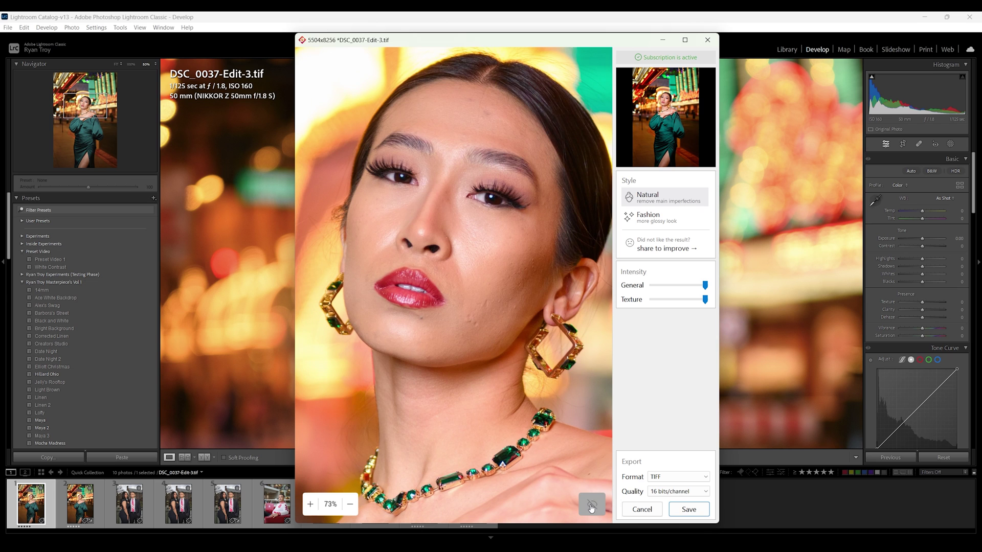
{"action": "left_click", "coordinate": [591, 507]}
Step: Apply the Fashion style, try reduced general intensity, and leave general intensity at maximum and texture at minimum
{"action": "left_click", "coordinate": [643, 220]}
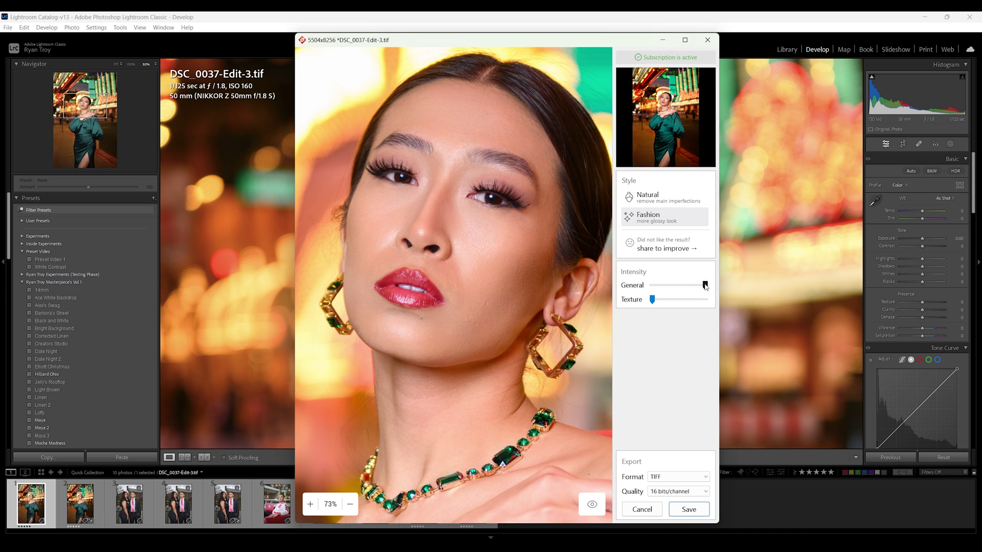
{"action": "mouse_move", "coordinate": [705, 286]}
{"action": "left_mouse_down"}
{"action": "mouse_move", "coordinate": [618, 293]}
{"action": "mouse_move", "coordinate": [719, 285]}
{"action": "mouse_move", "coordinate": [659, 287]}
{"action": "mouse_move", "coordinate": [703, 284]}
{"action": "left_mouse_up"}
{"action": "left_click_drag", "start_coordinate": [706, 291], "coordinate": [674, 304]}
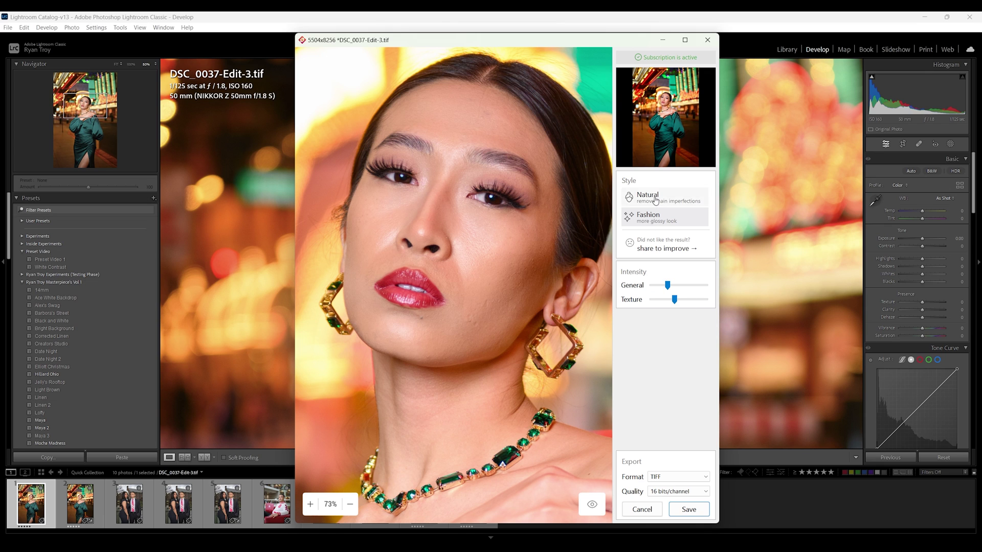
{"action": "left_click", "coordinate": [657, 217]}
{"action": "left_click_drag", "start_coordinate": [678, 285], "coordinate": [708, 285]}
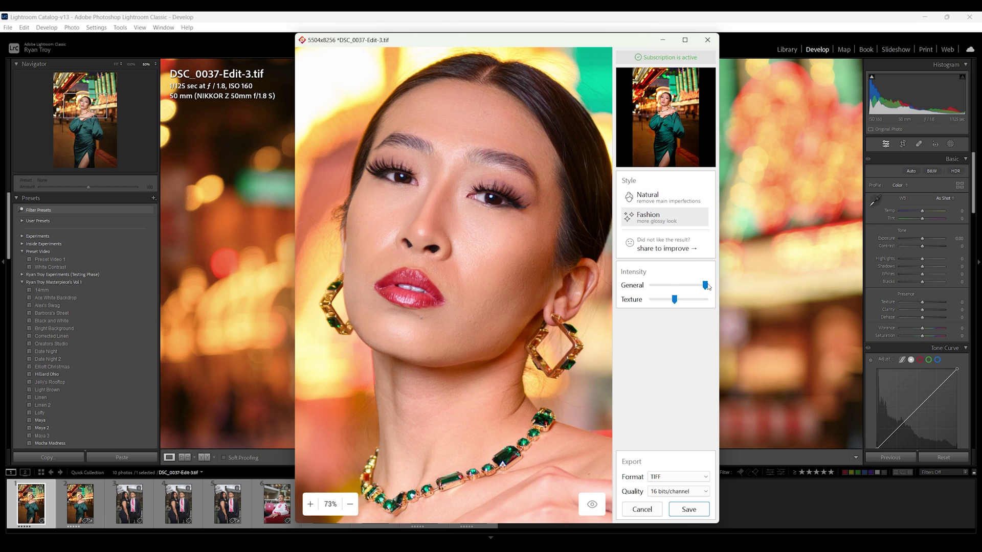
{"action": "left_click_drag", "start_coordinate": [674, 300], "coordinate": [660, 300]}
{"action": "left_click_drag", "start_coordinate": [656, 303], "coordinate": [652, 301]}
Step: Examine the cheek and lip skin at 130% zoom while comparing high and minimum texture intensity
{"action": "left_click", "coordinate": [309, 504]}
{"action": "left_click", "coordinate": [309, 504]}
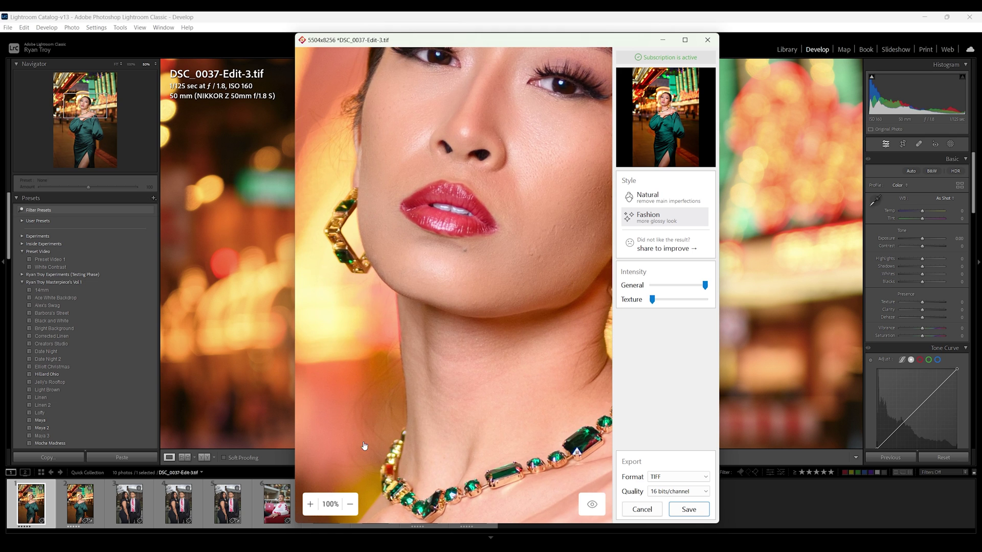
{"action": "left_click", "coordinate": [309, 504]}
{"action": "left_click_drag", "start_coordinate": [473, 302], "coordinate": [412, 398]}
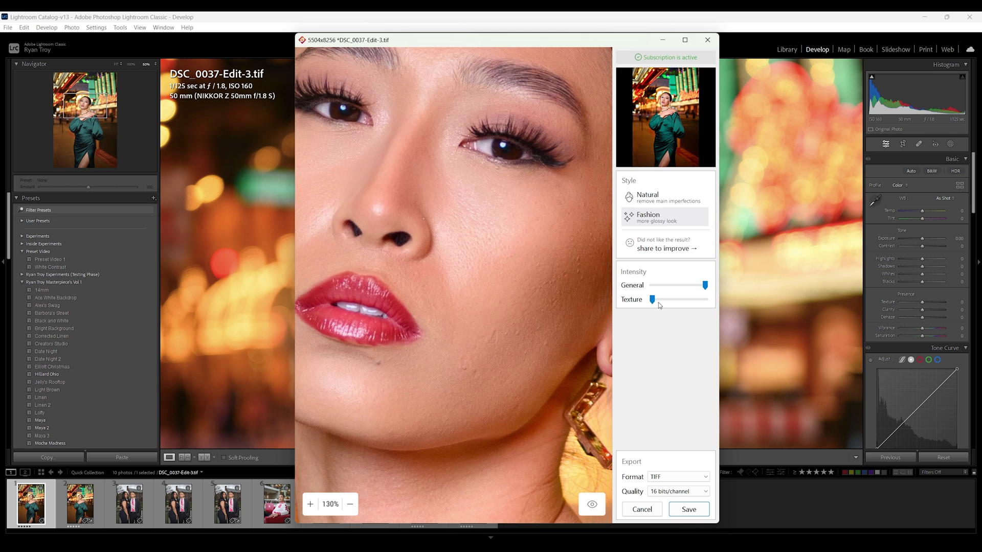
{"action": "left_click_drag", "start_coordinate": [653, 300], "coordinate": [745, 310]}
{"action": "left_click_drag", "start_coordinate": [652, 301], "coordinate": [623, 303]}
Step: View the portrait from farther out, cancel its retouch without saving, and close Reblum
{"action": "left_click", "coordinate": [350, 505]}
{"action": "left_click", "coordinate": [350, 505]}
{"action": "left_click", "coordinate": [350, 505]}
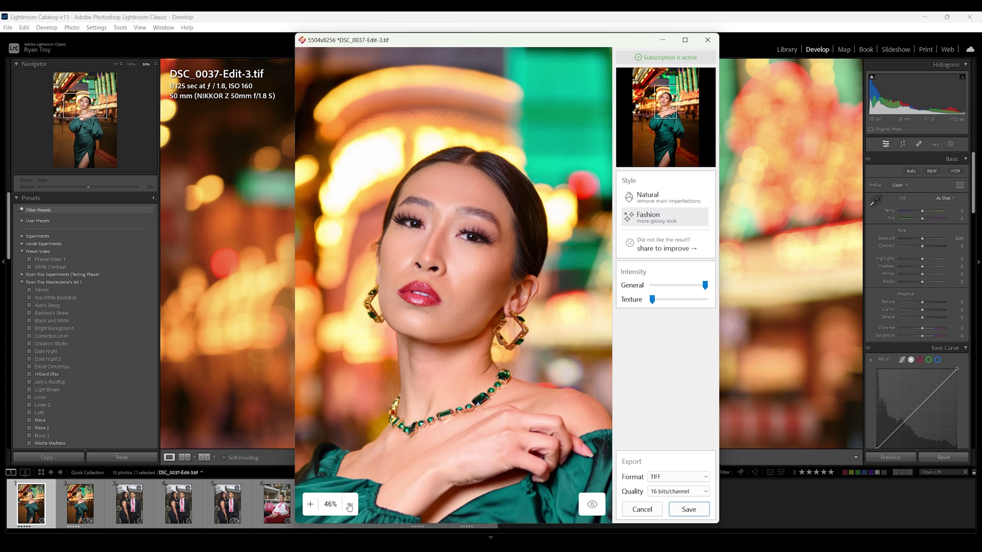
{"action": "left_click", "coordinate": [350, 505]}
{"action": "left_click", "coordinate": [350, 505]}
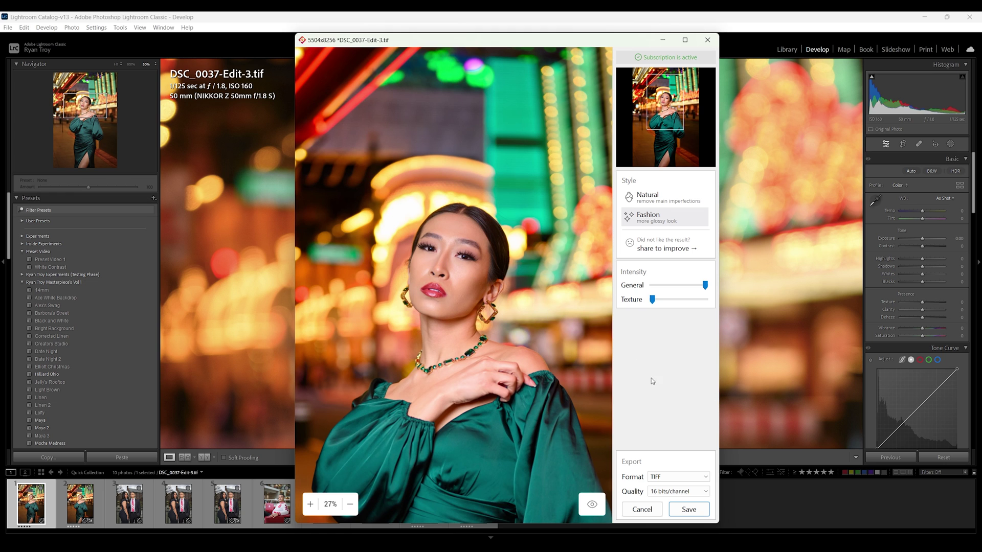
{"action": "left_click", "coordinate": [642, 510]}
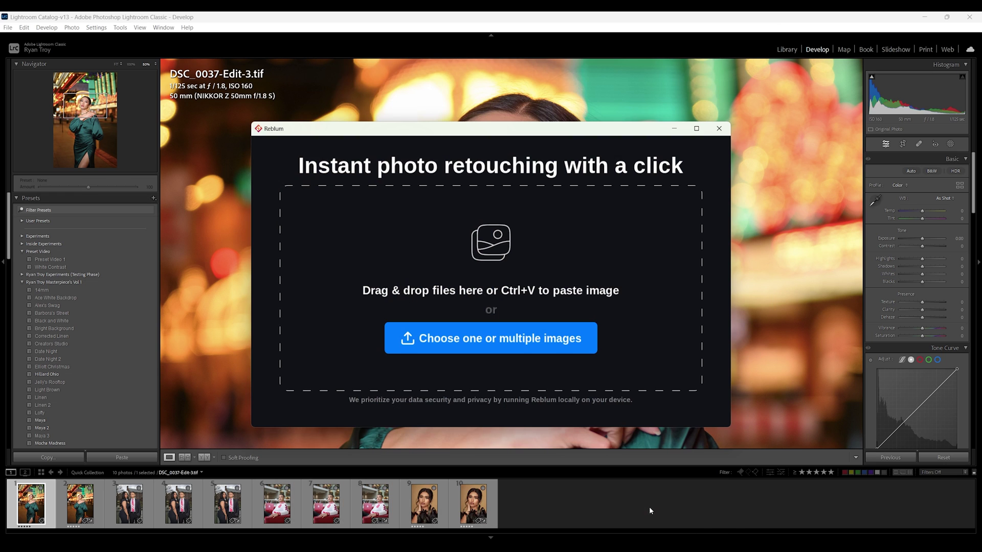
{"action": "left_click", "coordinate": [719, 129]}
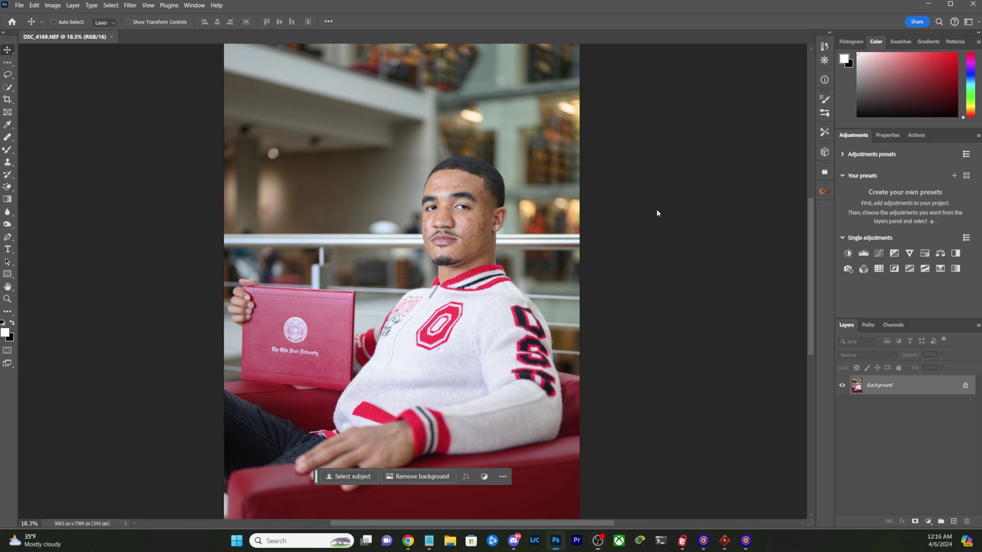
Step: Duplicate the Background layer twice and start Reblum Retouch on the uppermost copy of the DSC_4169.NEF portrait
{"action": "key", "text": "ctrl+j"}
{"action": "key", "text": "ctrl+j"}
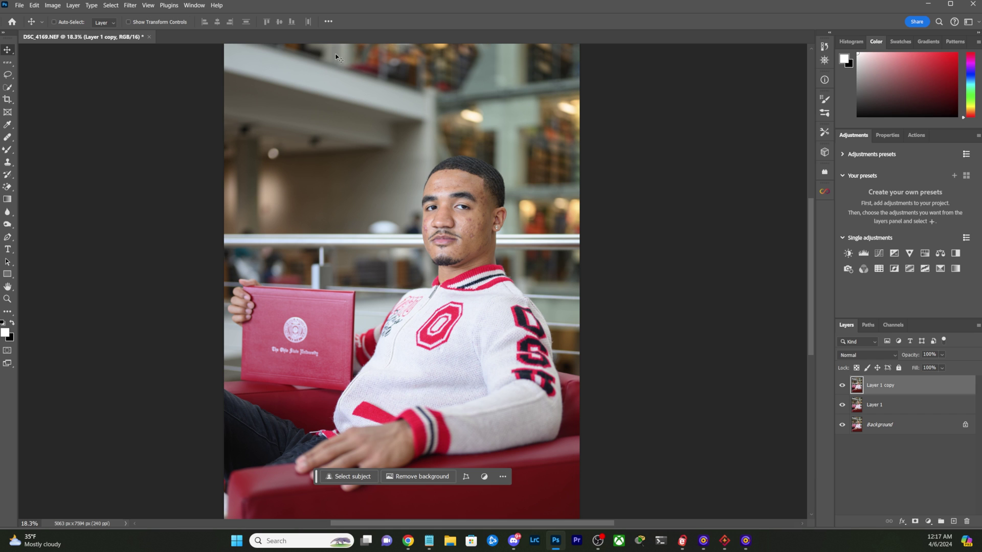
{"action": "left_click", "coordinate": [128, 6]}
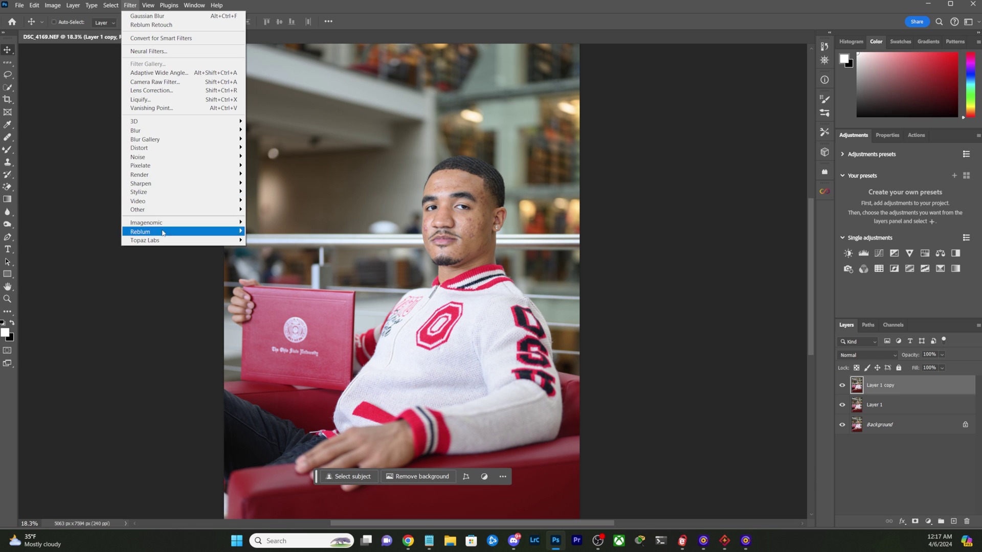
{"action": "mouse_move", "coordinate": [173, 233]}
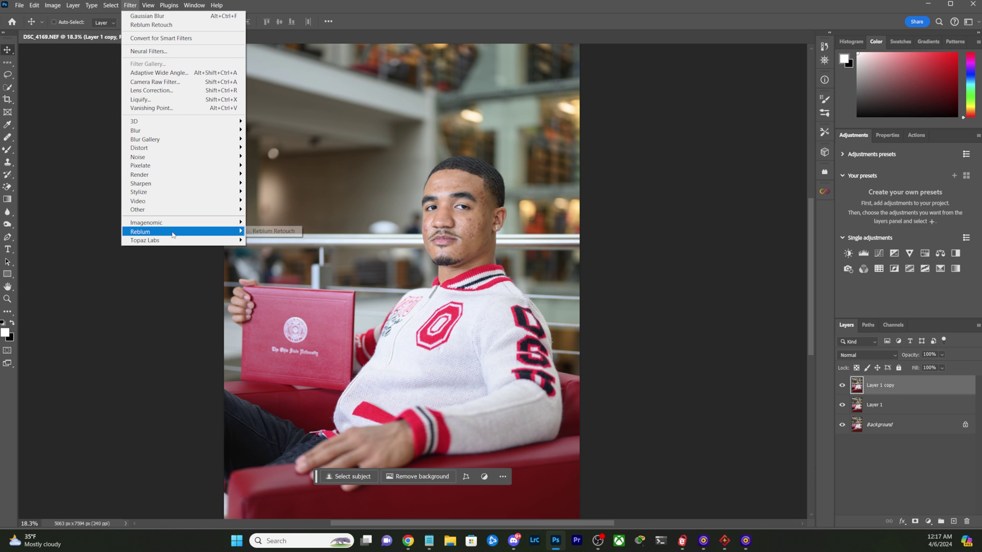
{"action": "left_click", "coordinate": [263, 232]}
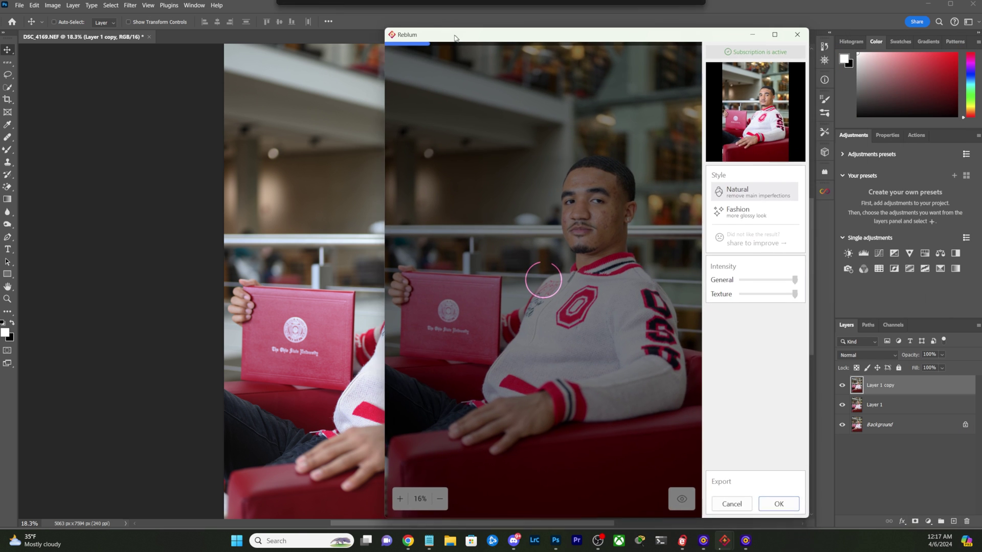
{"action": "left_click_drag", "start_coordinate": [452, 38], "coordinate": [386, 25]}
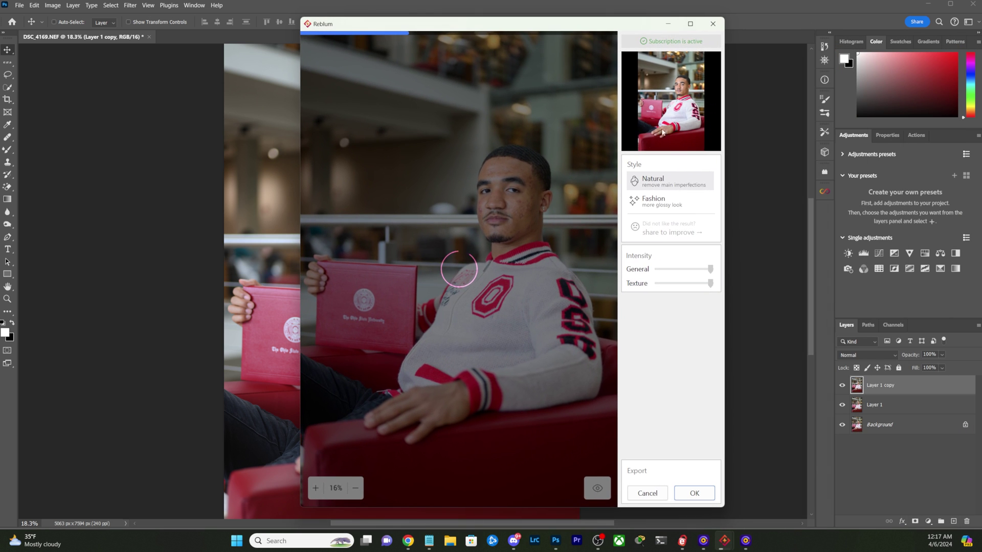
Step: Frame the man's face at 61% zoom and compare the Fashion retouch with the original
{"action": "left_click", "coordinate": [316, 488]}
{"action": "left_click", "coordinate": [317, 489]}
{"action": "left_click", "coordinate": [317, 489]}
{"action": "left_click_drag", "start_coordinate": [450, 141], "coordinate": [447, 378]}
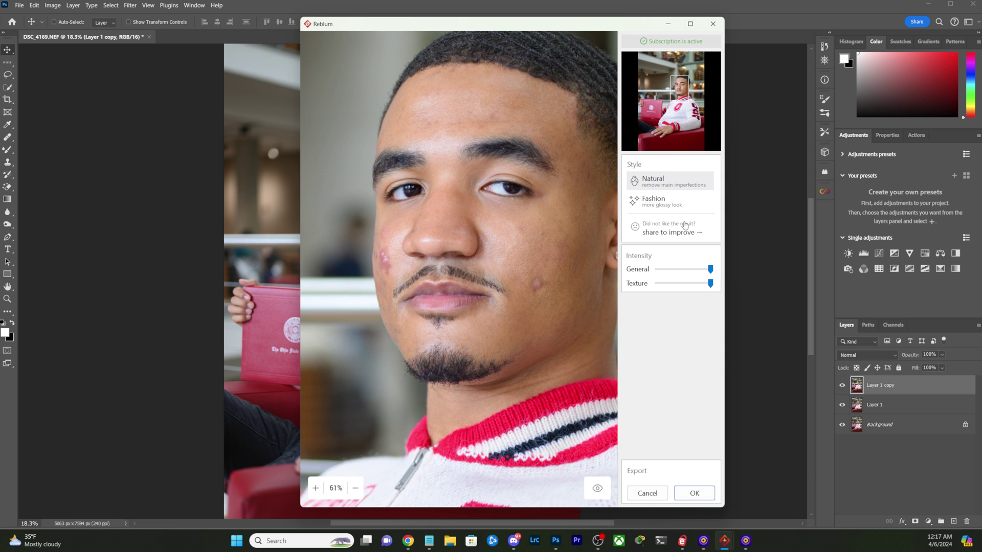
{"action": "left_click", "coordinate": [679, 204]}
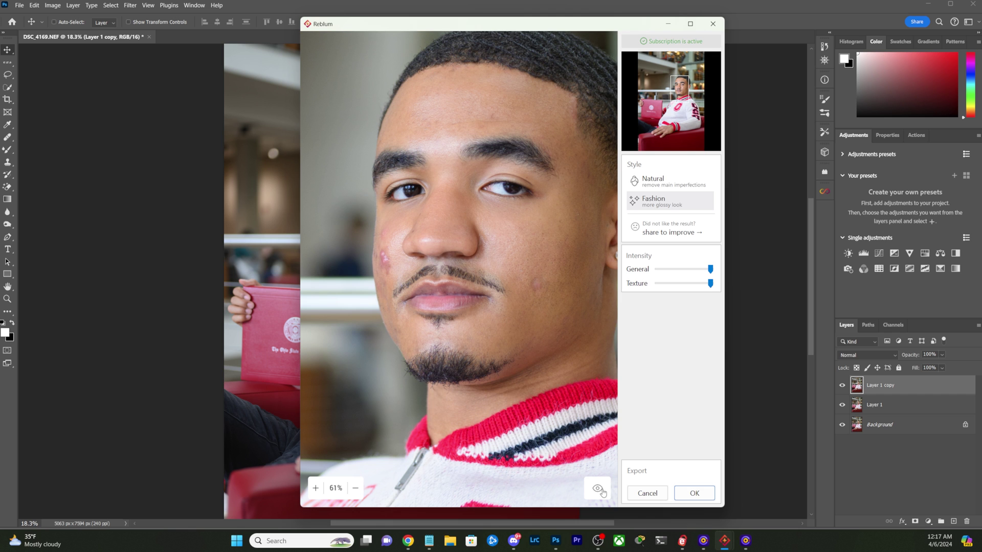
{"action": "left_click", "coordinate": [602, 490]}
{"action": "left_click", "coordinate": [601, 491]}
{"action": "left_click", "coordinate": [602, 492]}
{"action": "left_click", "coordinate": [603, 492]}
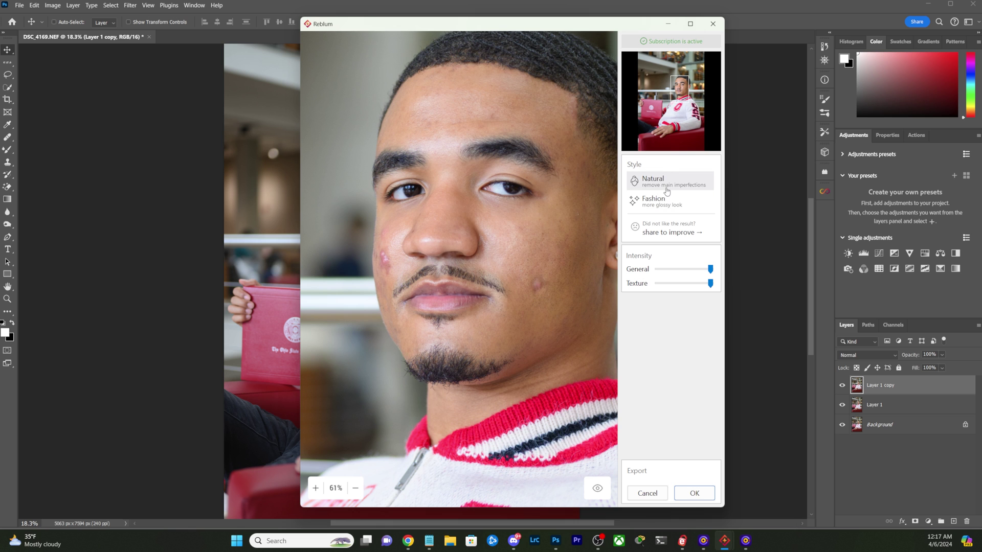
Step: Apply the Fashion retouch to the layer with general intensity at maximum and texture intensity at minimum
{"action": "left_click", "coordinate": [664, 203]}
{"action": "left_click_drag", "start_coordinate": [710, 284], "coordinate": [639, 299]}
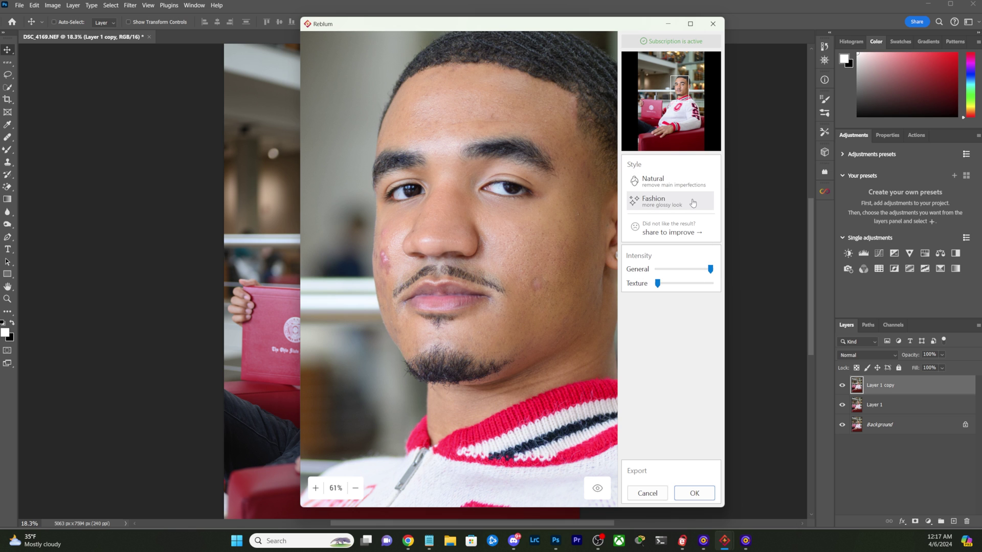
{"action": "left_click", "coordinate": [688, 495]}
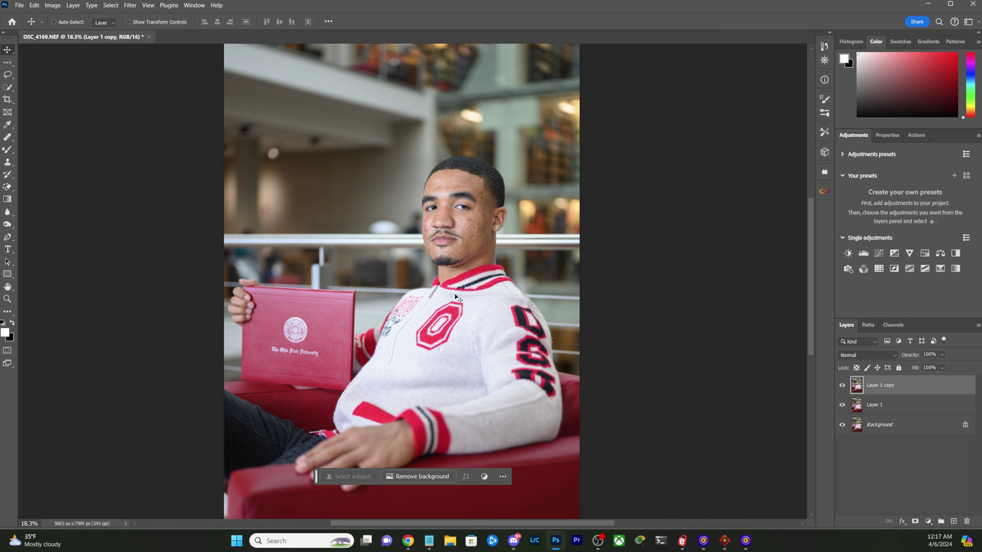
Step: Frame the face closely and compare it with the retouched layer hidden and shown
{"action": "scroll", "coordinate": [440, 230], "scroll_direction": "up", "scroll_amount": 6}
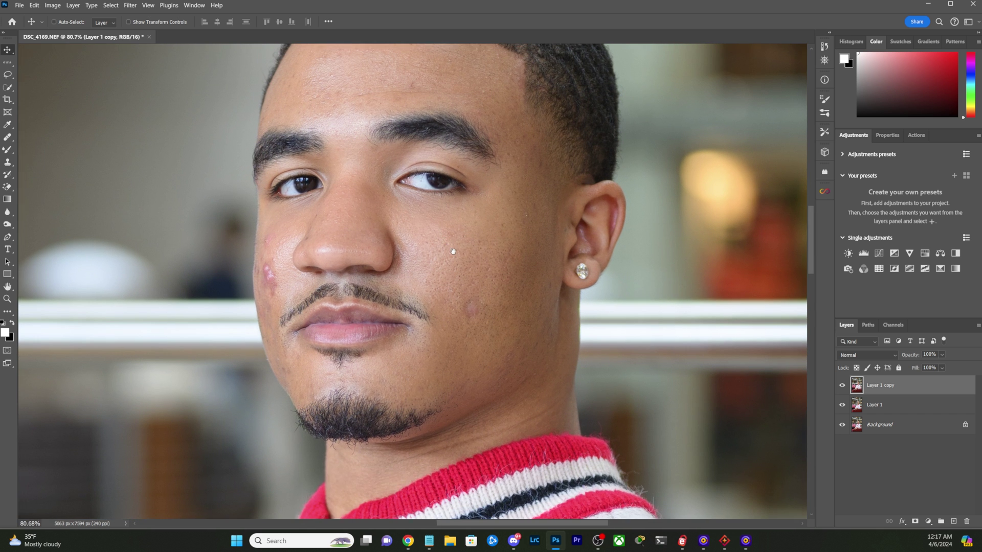
{"action": "left_click_drag", "start_coordinate": [452, 251], "coordinate": [485, 296]}
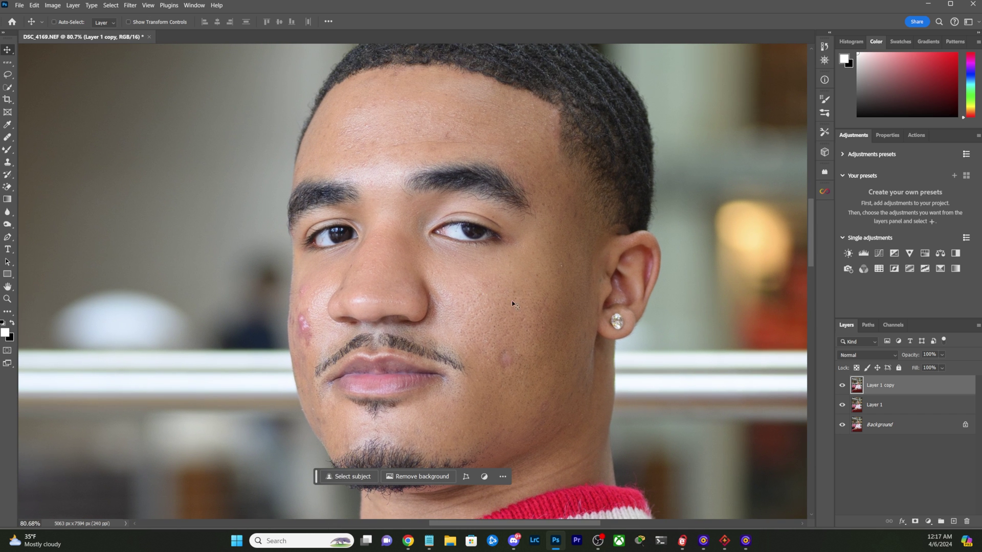
{"action": "left_click", "coordinate": [841, 388]}
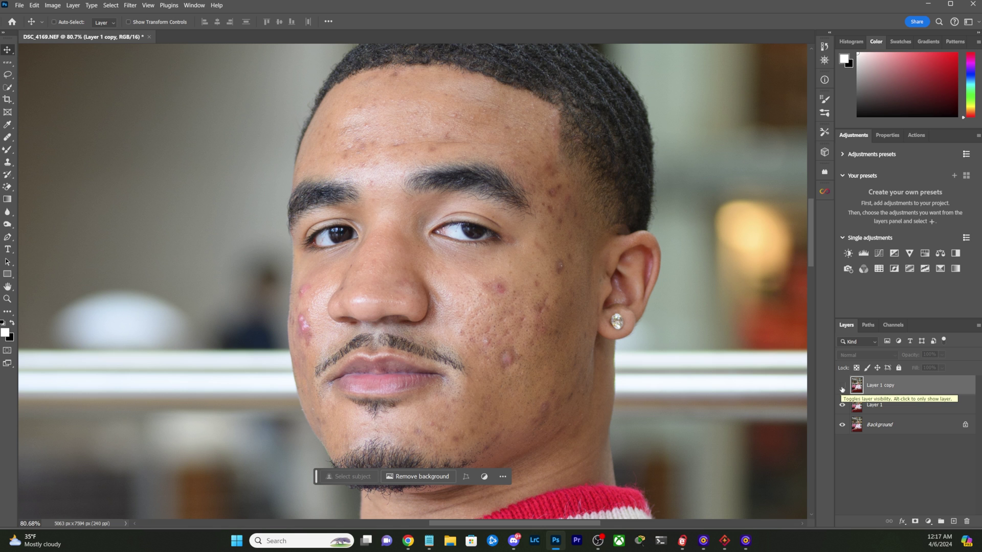
{"action": "left_click", "coordinate": [841, 387]}
{"action": "left_click", "coordinate": [842, 387]}
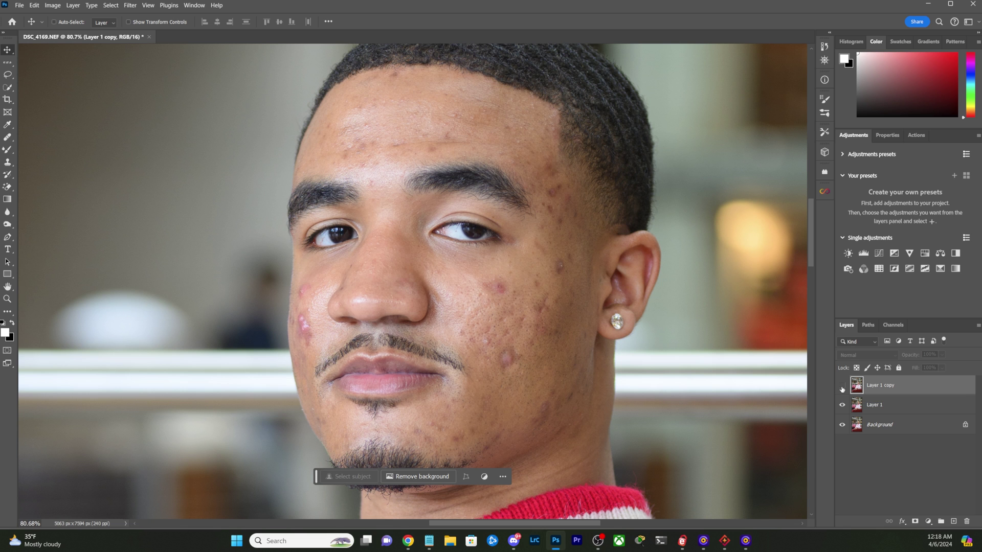
{"action": "left_click", "coordinate": [842, 388]}
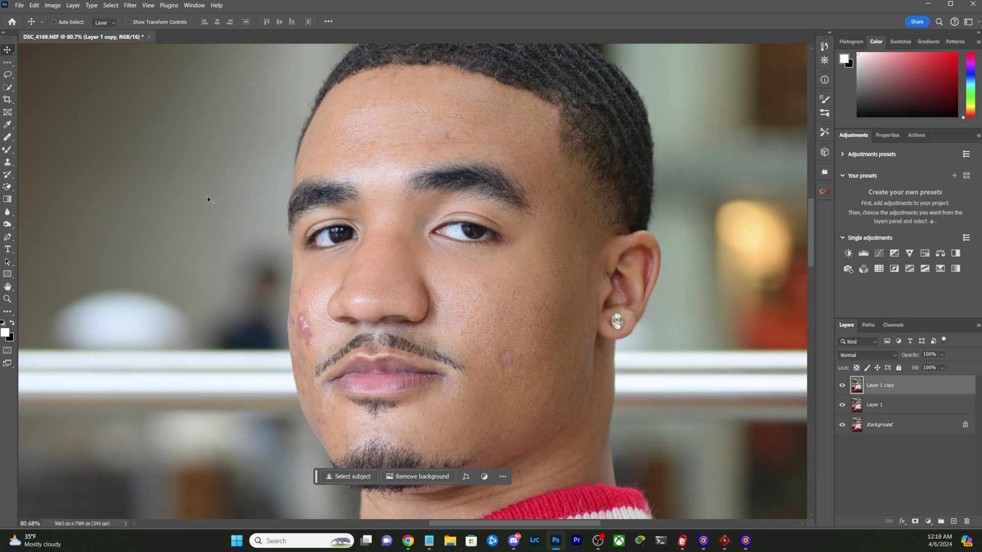
Step: Duplicate the retouched layer and remove the round blemish on the earring-side cheek with the Healing Brush, sampling nearby skin at size 60
{"action": "key", "text": "ctrl+j"}
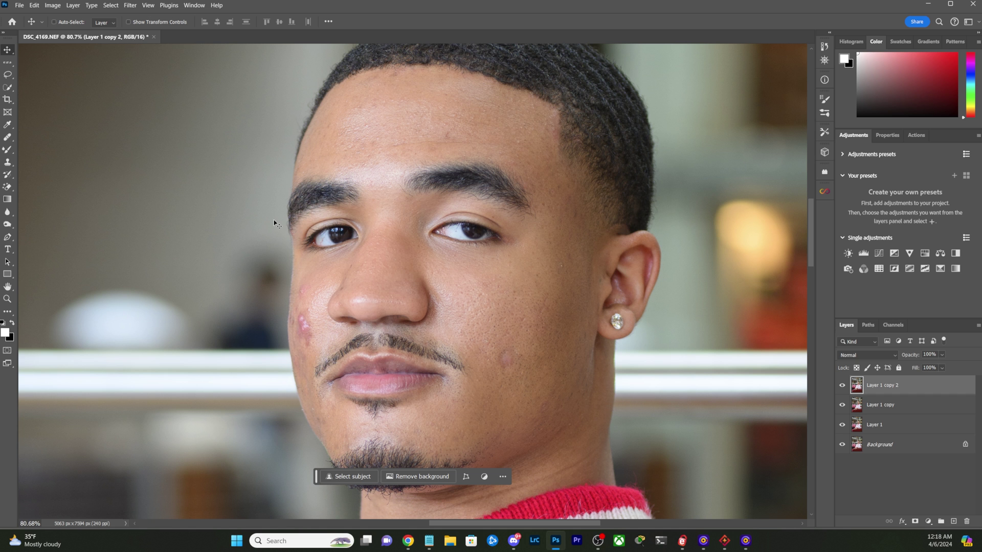
{"action": "left_click", "coordinate": [7, 138]}
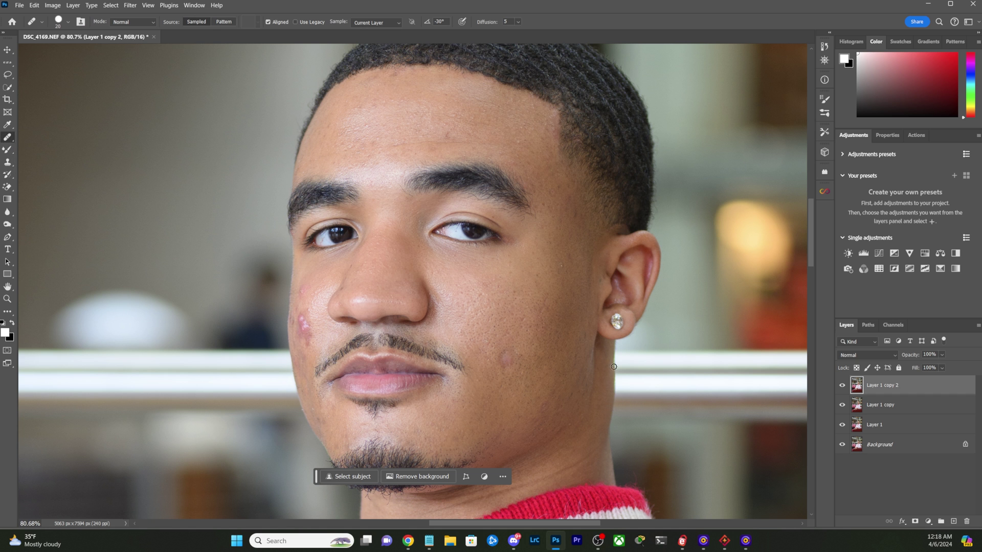
{"action": "scroll", "coordinate": [522, 365], "scroll_direction": "up", "scroll_amount": 5}
{"action": "key", "text": "bracketright"}
{"action": "key", "text": "bracketright"}
{"action": "key", "text": "bracketright"}
{"action": "key", "text": "bracketright"}
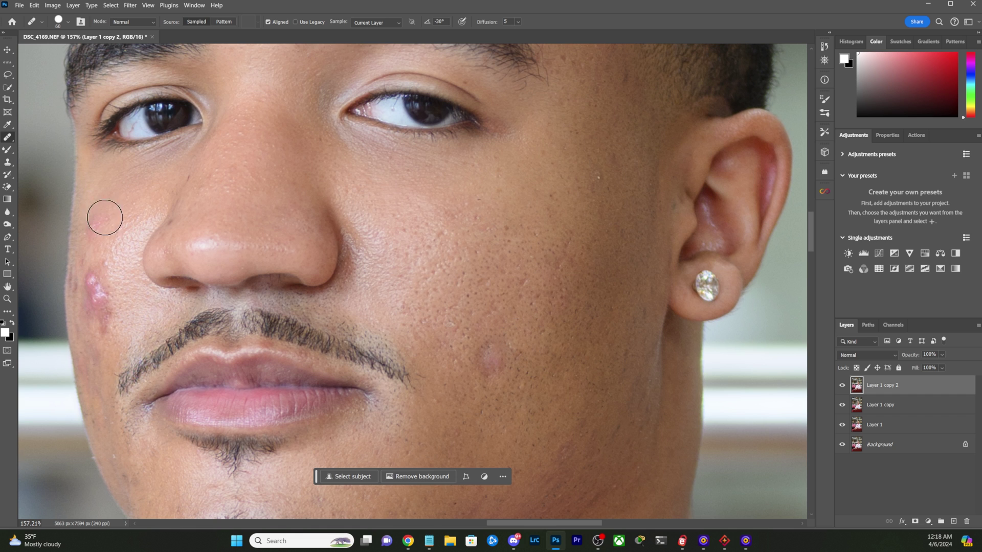
{"action": "left_click", "coordinate": [530, 334], "text": "alt"}
{"action": "left_click_drag", "start_coordinate": [487, 353], "coordinate": [495, 357]}
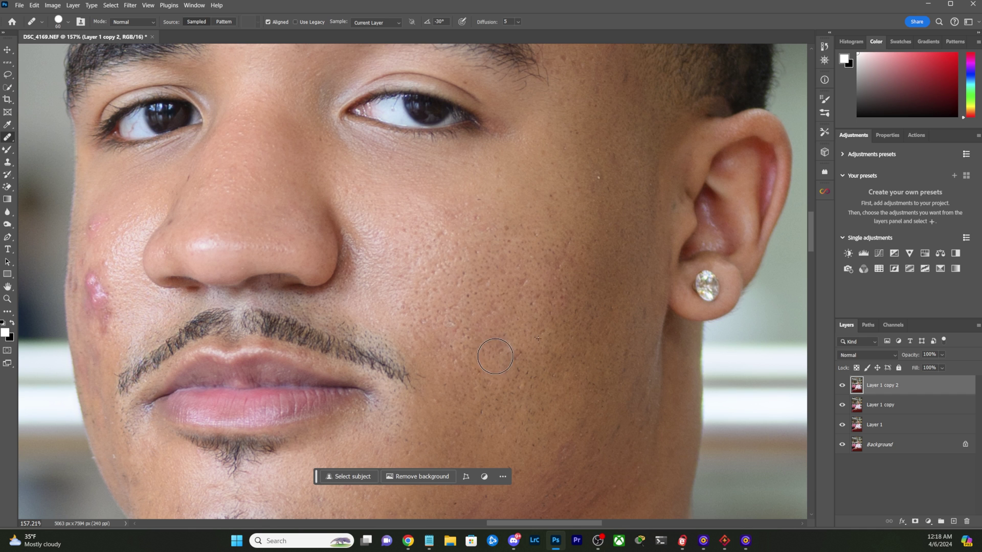
Step: Reduce the Healing Brush to size 35 and heal the small pink spots on the opposite cheek below the eye
{"action": "left_click_drag", "start_coordinate": [373, 344], "coordinate": [655, 373]}
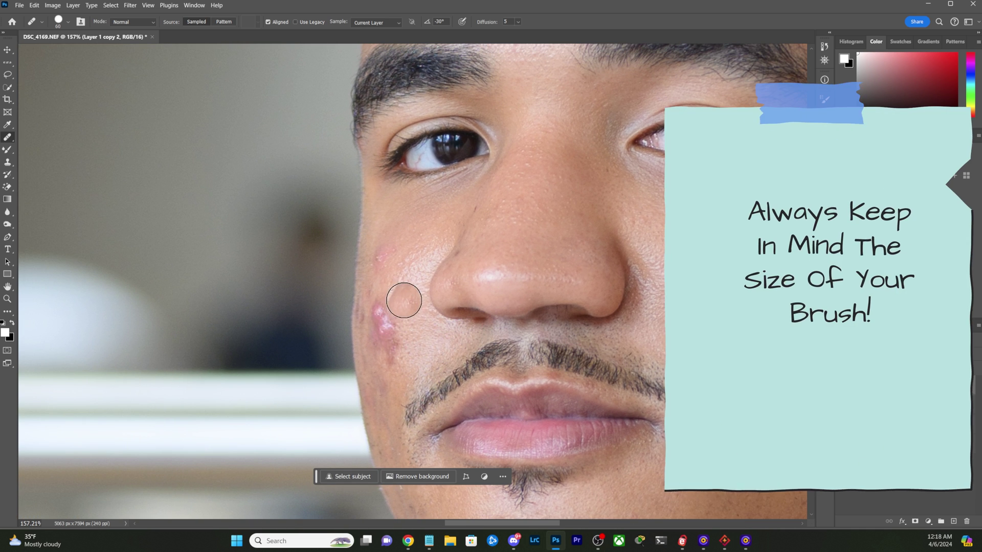
{"action": "key", "text": "bracketleft"}
{"action": "key", "text": "bracketleft"}
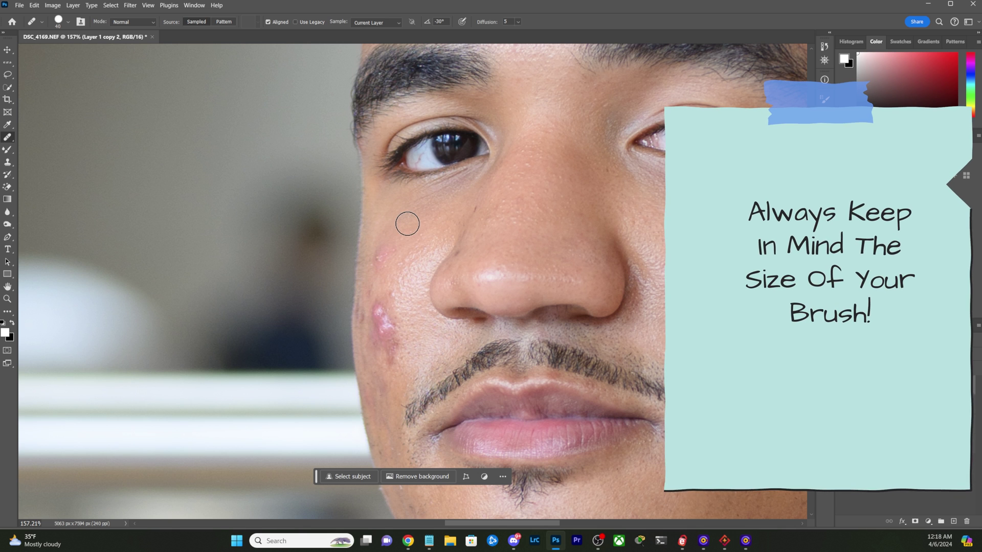
{"action": "key", "text": "bracketleft"}
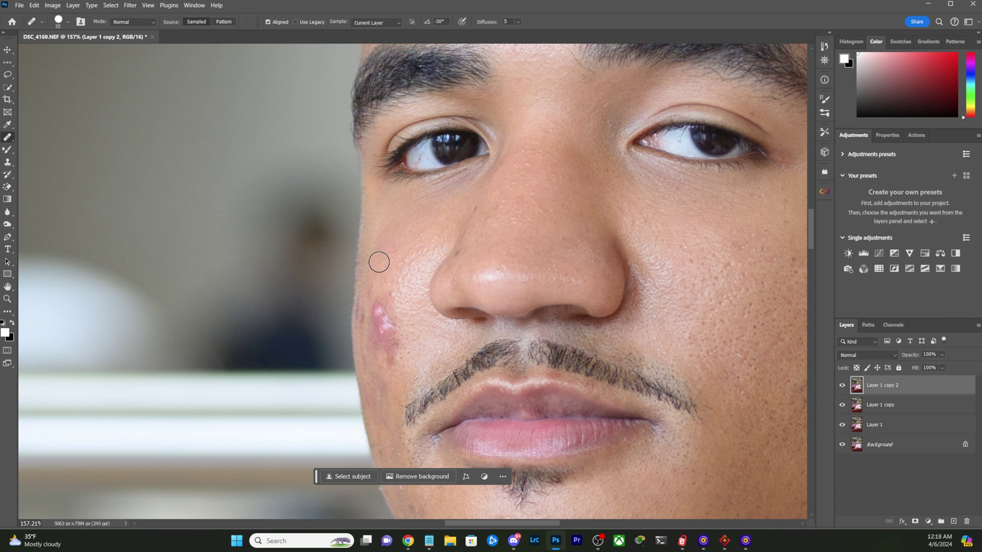
Step: Heal the large red scar on that cheek using clean skin sampled below it, and reduce the brush size to 20
{"action": "left_click", "coordinate": [389, 375], "text": "alt"}
{"action": "left_click_drag", "start_coordinate": [391, 355], "coordinate": [397, 313]}
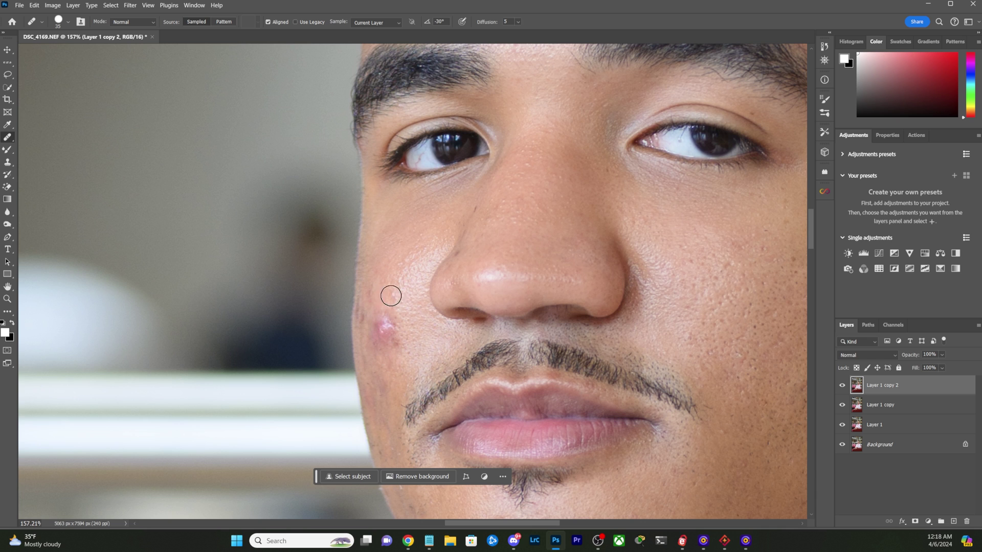
{"action": "left_click", "coordinate": [385, 320]}
{"action": "mouse_move", "coordinate": [379, 305]}
{"action": "left_mouse_down"}
{"action": "mouse_move", "coordinate": [378, 337]}
{"action": "mouse_move", "coordinate": [386, 314]}
{"action": "mouse_move", "coordinate": [383, 351]}
{"action": "left_mouse_up"}
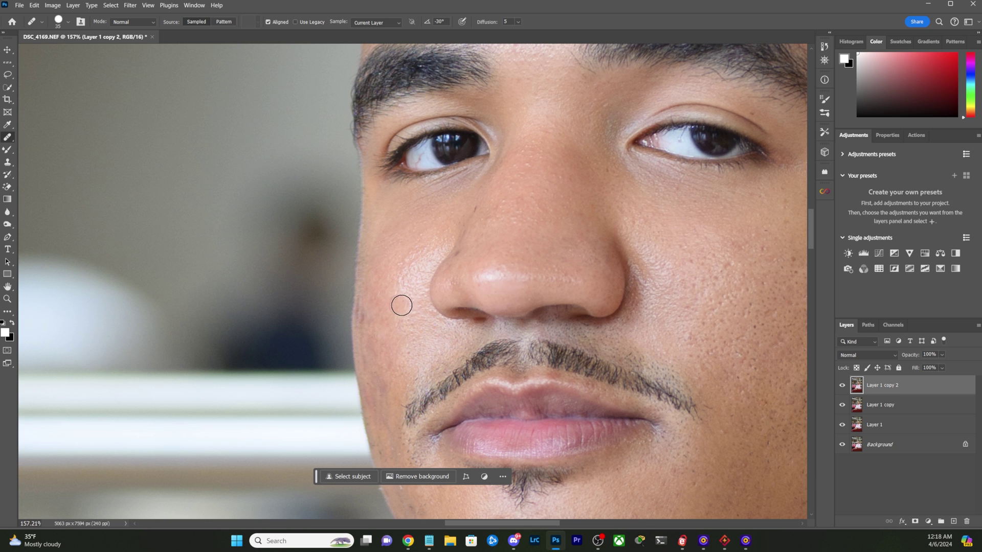
{"action": "key", "text": "bracketleft"}
{"action": "key", "text": "bracketleft"}
{"action": "key", "text": "bracketleft"}
Step: Compare the healed layer with the original Background and with the Reblum-only layer by switching layer visibility
{"action": "scroll", "coordinate": [440, 334], "scroll_direction": "down", "scroll_amount": 5}
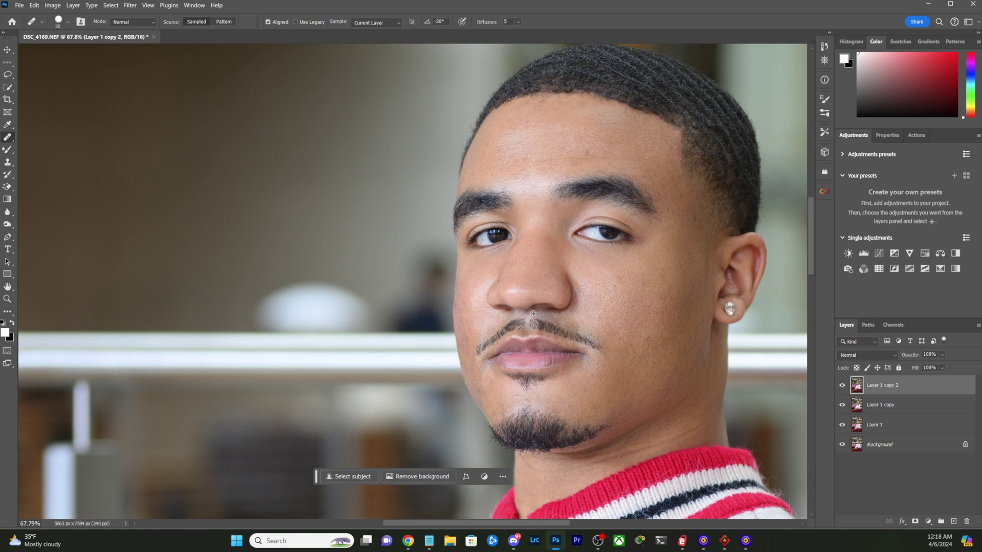
{"action": "scroll", "coordinate": [586, 312], "scroll_direction": "down", "scroll_amount": 1}
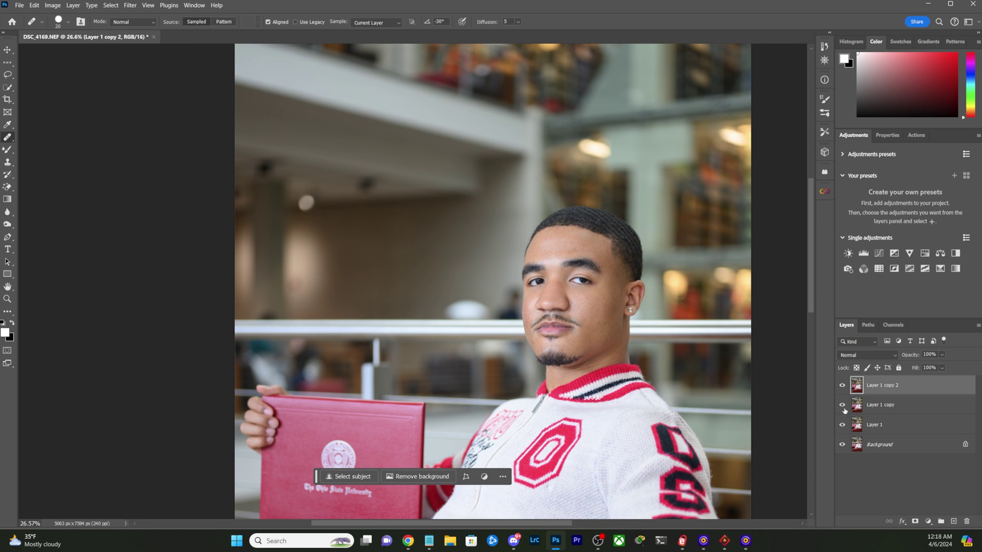
{"action": "scroll", "coordinate": [619, 313], "scroll_direction": "up", "scroll_amount": 4}
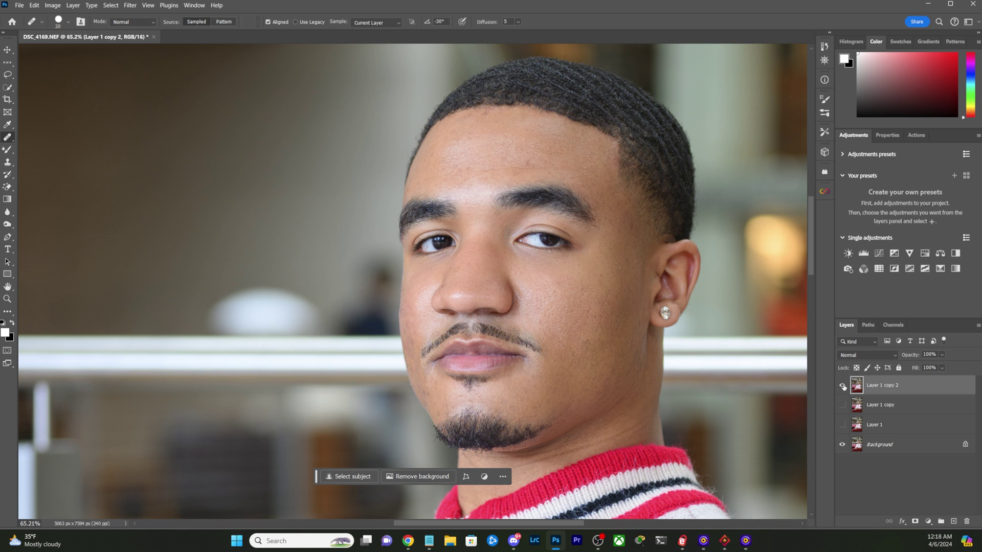
{"action": "left_click", "coordinate": [843, 386]}
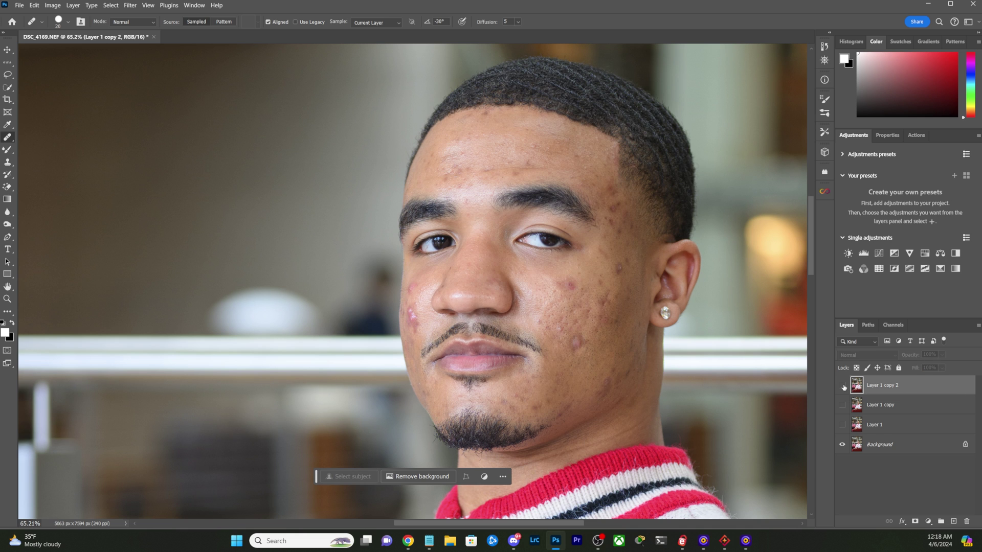
{"action": "left_click", "coordinate": [843, 386]}
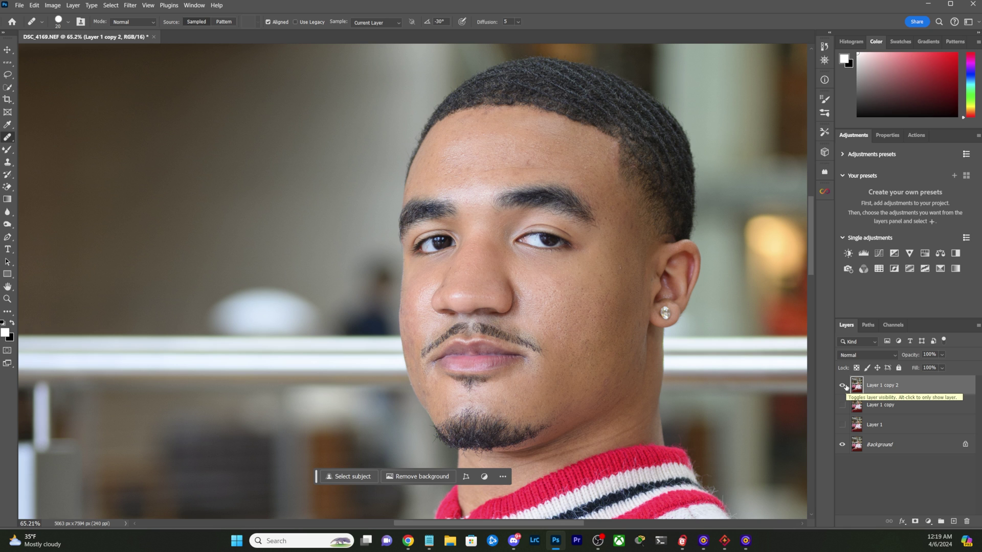
{"action": "left_click", "coordinate": [842, 386]}
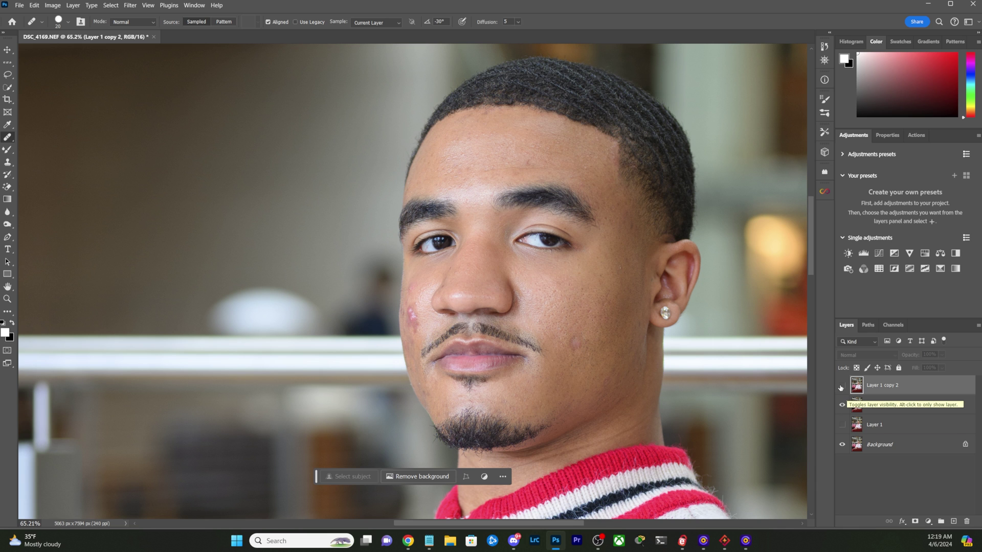
{"action": "left_click", "coordinate": [843, 387]}
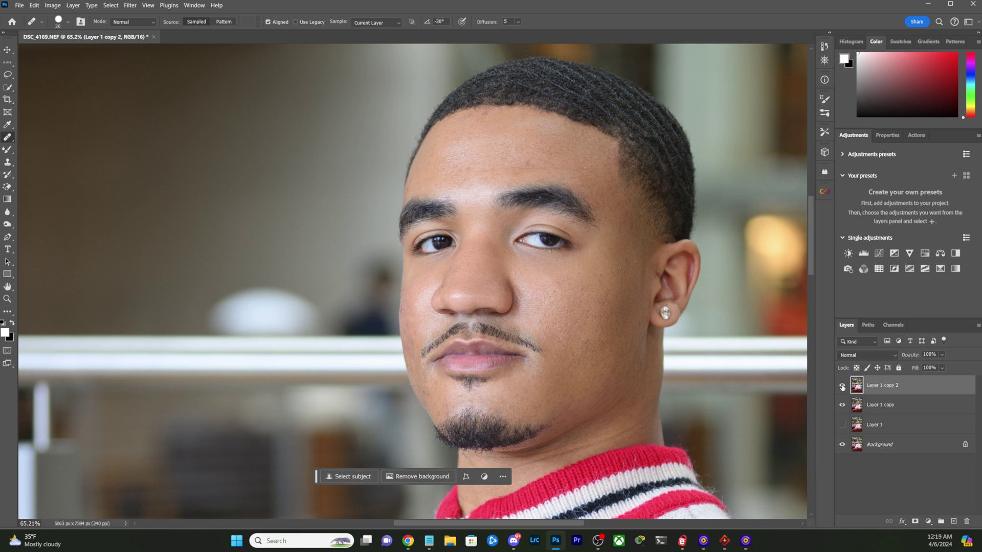